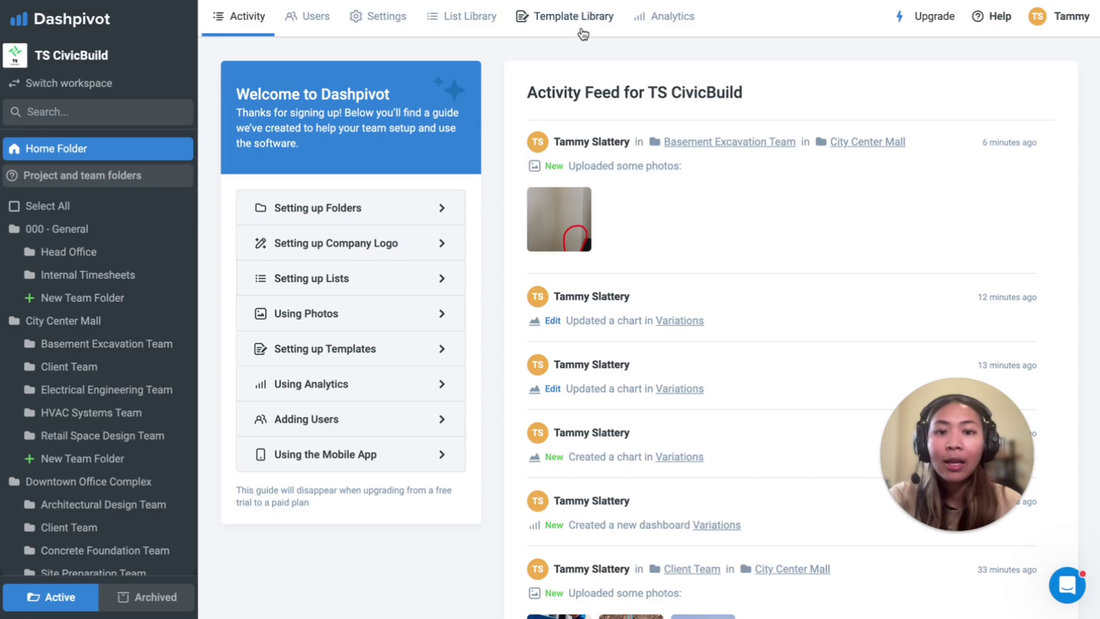
Step: Start adding a new template from the free public template library
{"action": "left_click", "coordinate": [582, 34]}
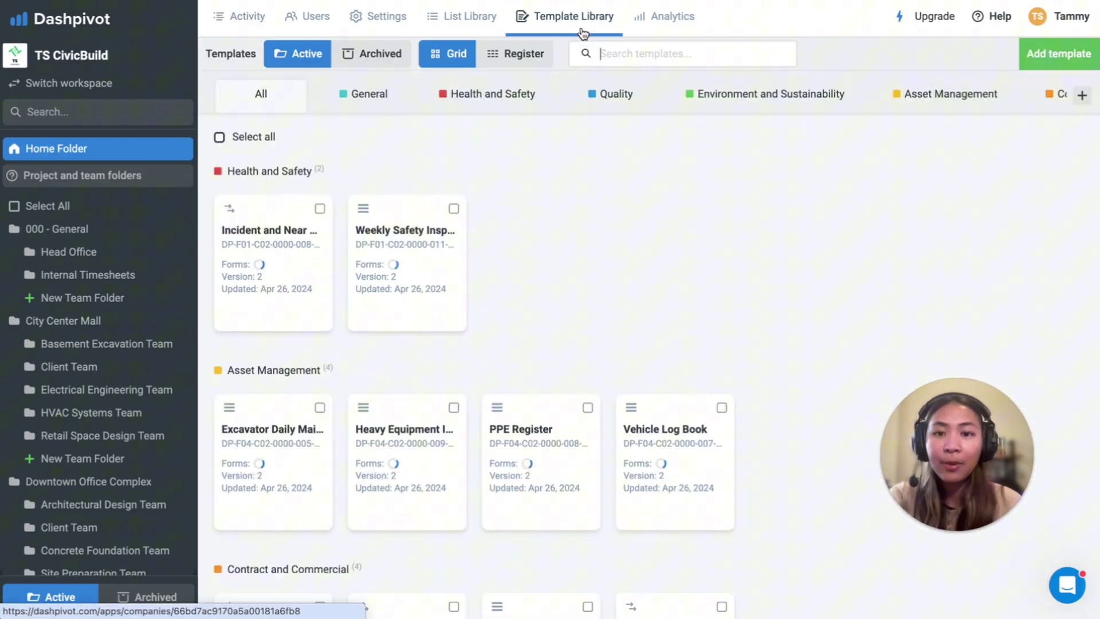
{"action": "left_click", "coordinate": [1053, 57]}
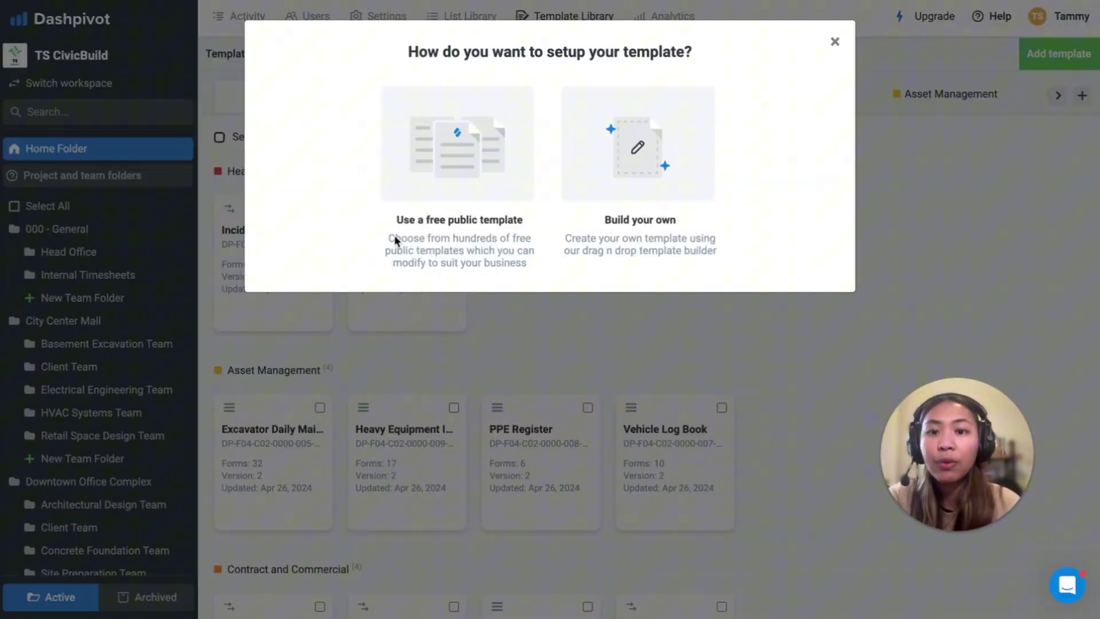
{"action": "left_click", "coordinate": [442, 184]}
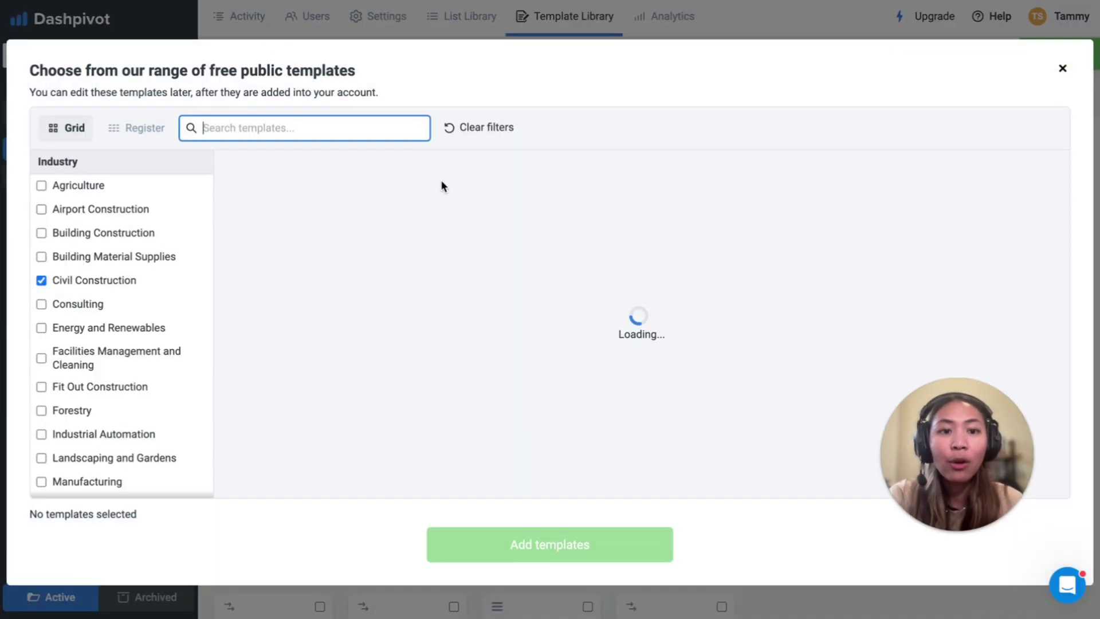
{"action": "scroll", "coordinate": [449, 346], "scroll_direction": "down", "scroll_amount": 5}
{"action": "scroll", "coordinate": [454, 348], "scroll_direction": "down", "scroll_amount": 10}
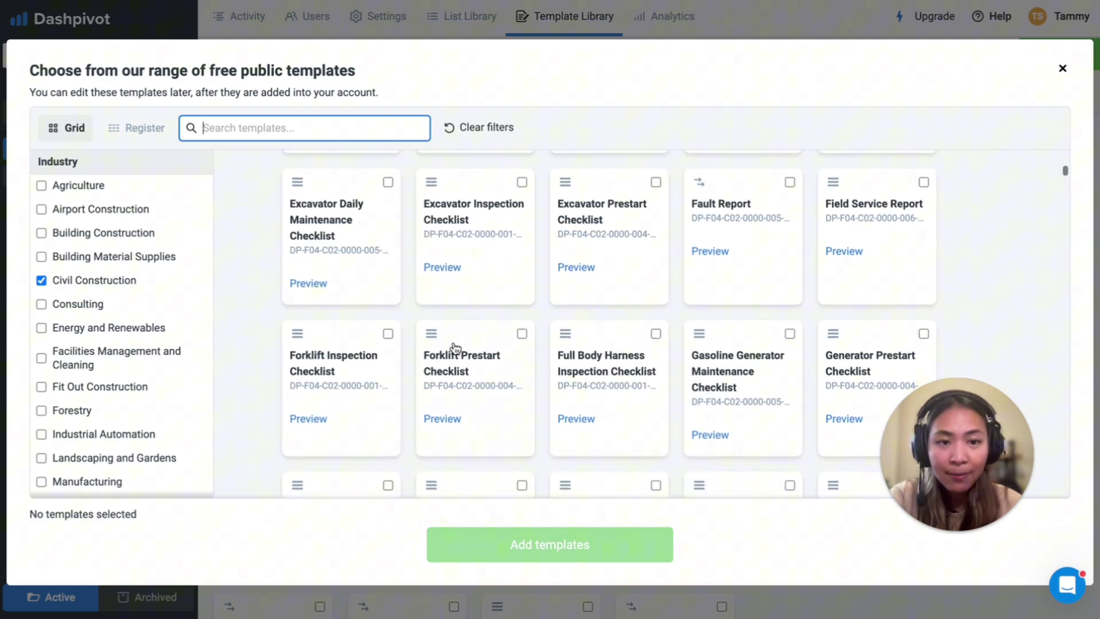
Step: Search for 'site instruction' and preview the Site Instruction template's form
{"action": "type", "text": "site instruction"}
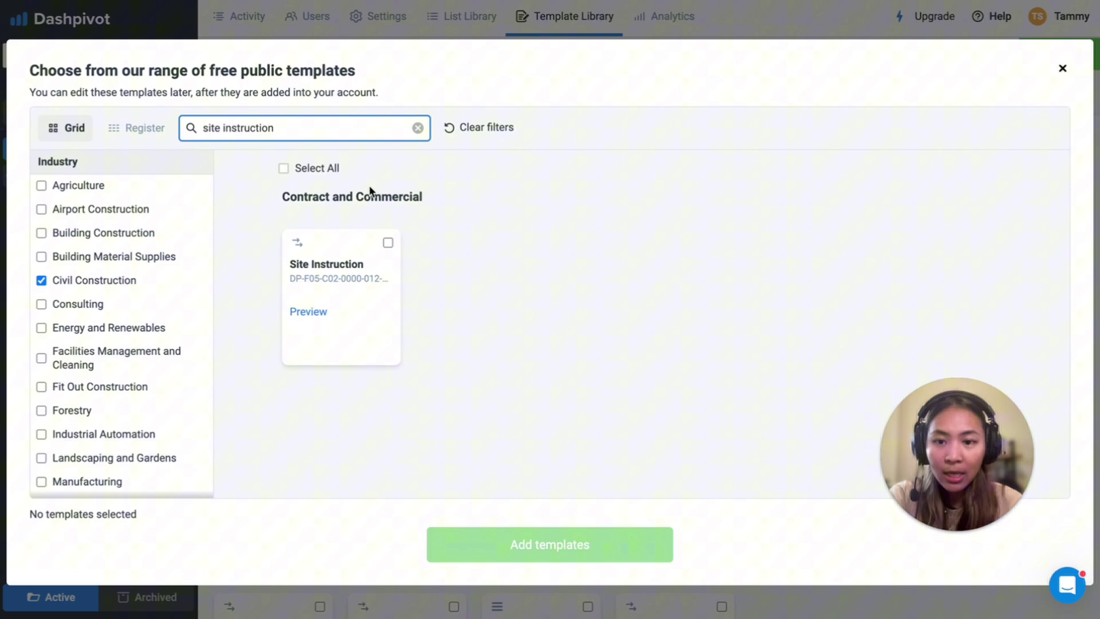
{"action": "left_click", "coordinate": [308, 311]}
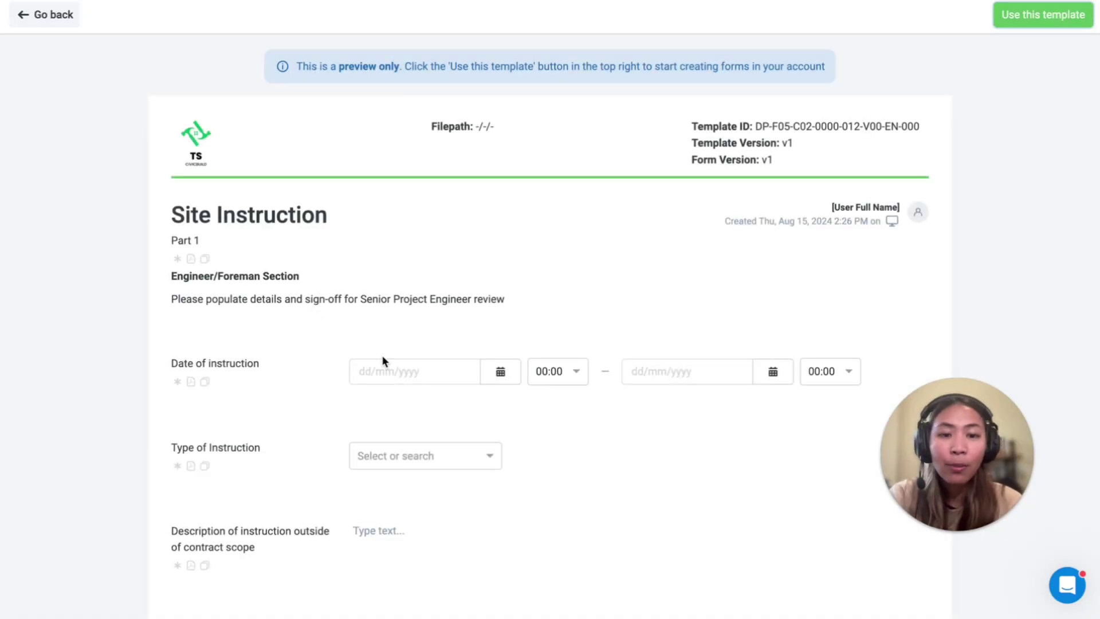
{"action": "scroll", "coordinate": [383, 361], "scroll_direction": "down", "scroll_amount": 6}
{"action": "scroll", "coordinate": [383, 361], "scroll_direction": "down", "scroll_amount": 10}
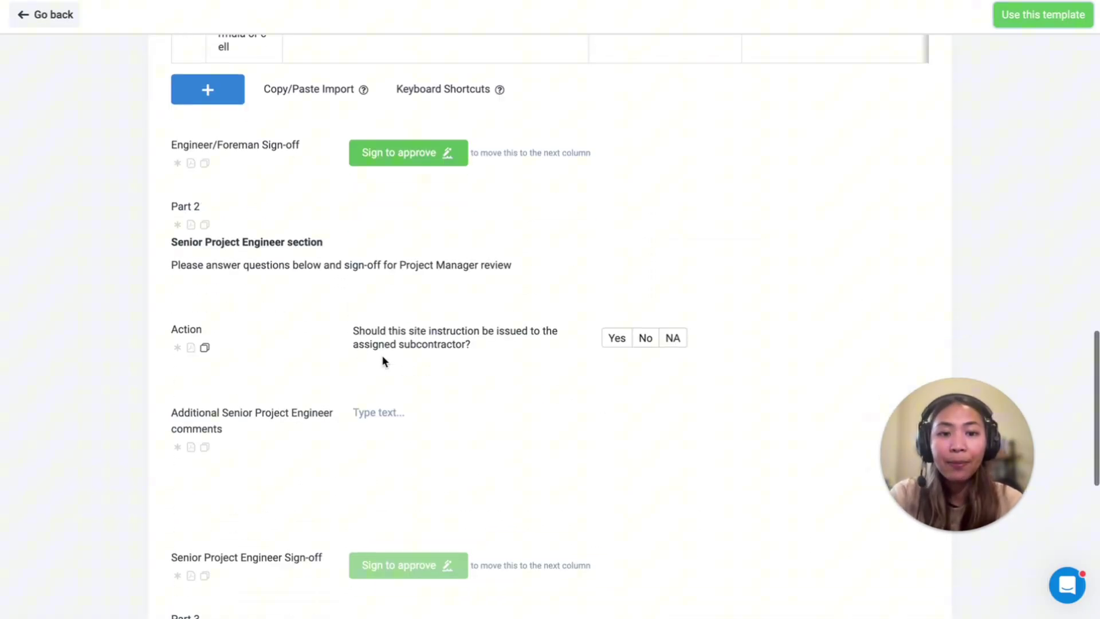
{"action": "scroll", "coordinate": [382, 360], "scroll_direction": "down", "scroll_amount": 4}
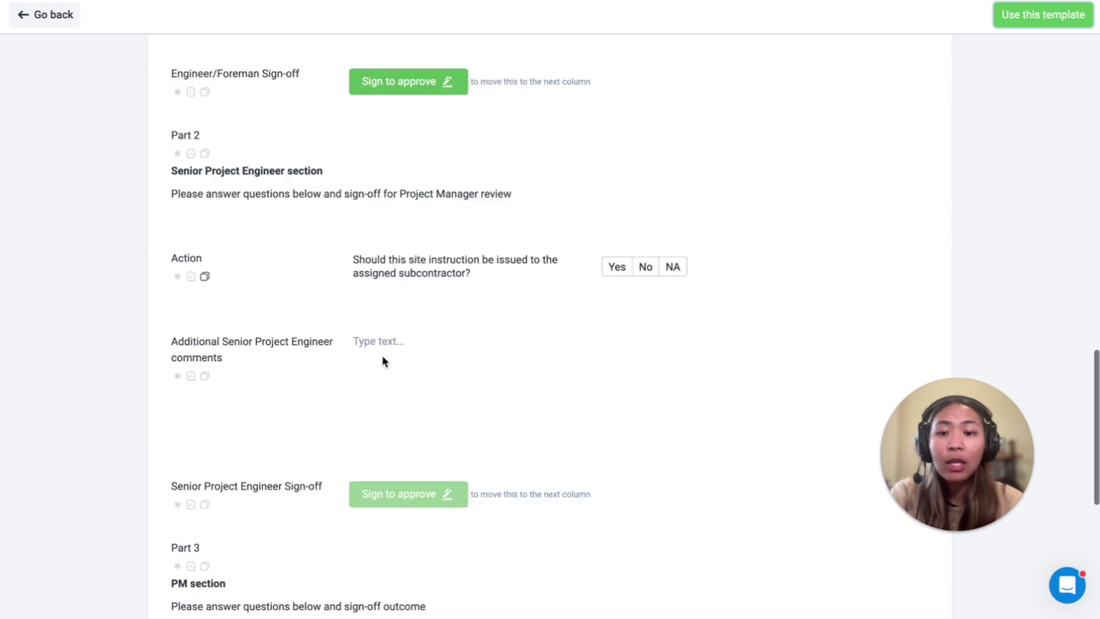
{"action": "scroll", "coordinate": [382, 359], "scroll_direction": "up", "scroll_amount": 12}
{"action": "scroll", "coordinate": [383, 360], "scroll_direction": "up", "scroll_amount": 10}
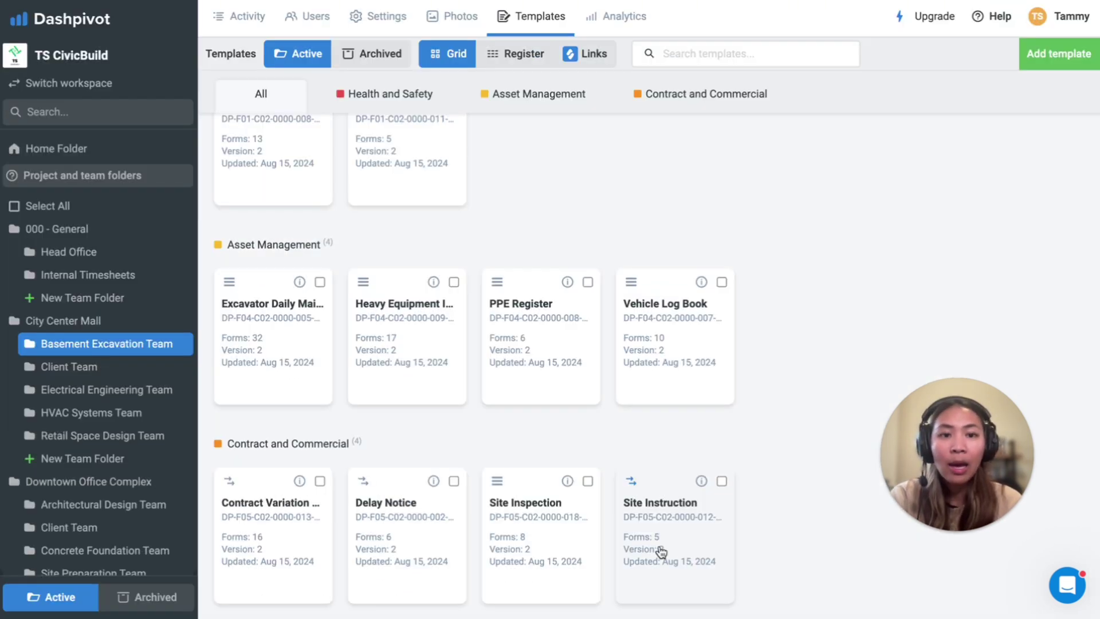
Step: Open the Site Instruction workflow board and start a new instruction, browsing the instruction types
{"action": "left_click", "coordinate": [659, 550]}
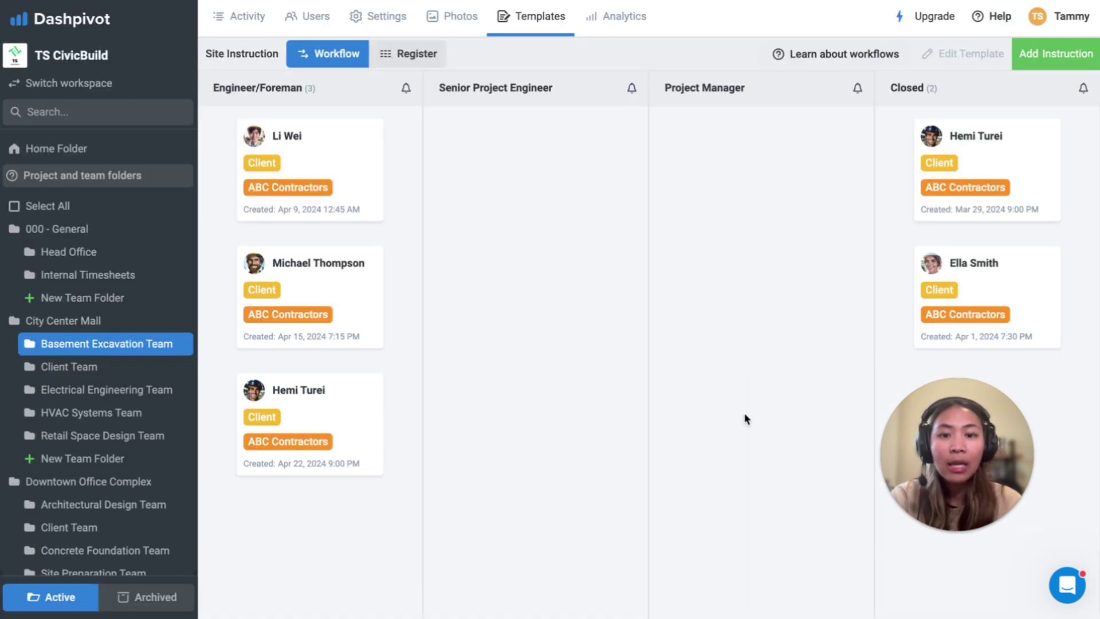
{"action": "left_click", "coordinate": [1040, 57]}
{"action": "scroll", "coordinate": [452, 167], "scroll_direction": "down", "scroll_amount": 3}
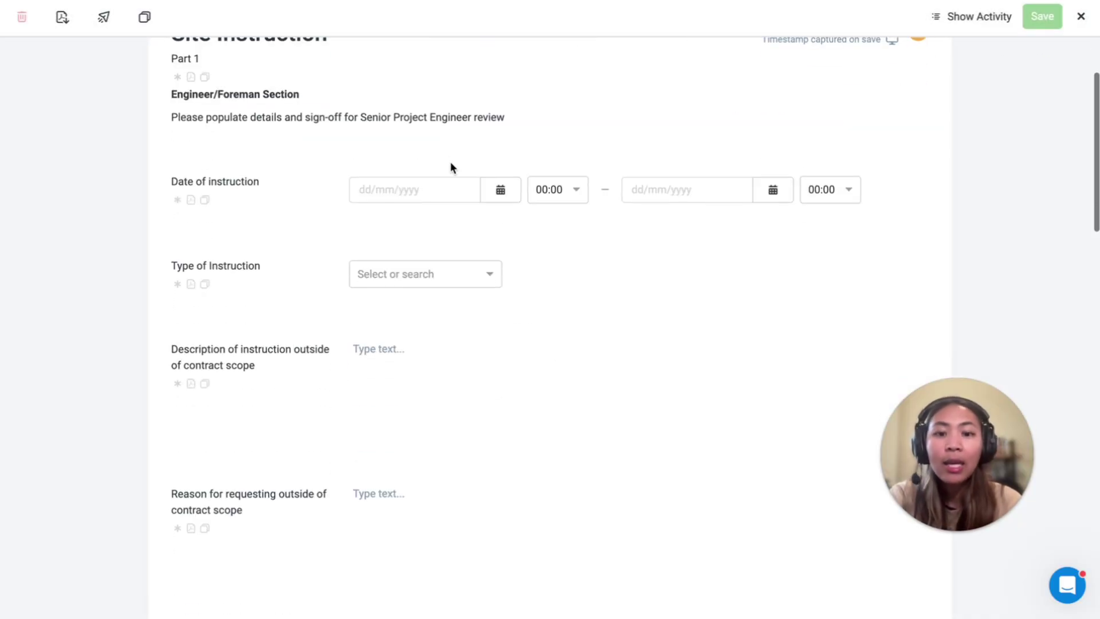
{"action": "scroll", "coordinate": [469, 207], "scroll_direction": "down", "scroll_amount": 2}
{"action": "left_click", "coordinate": [456, 193]}
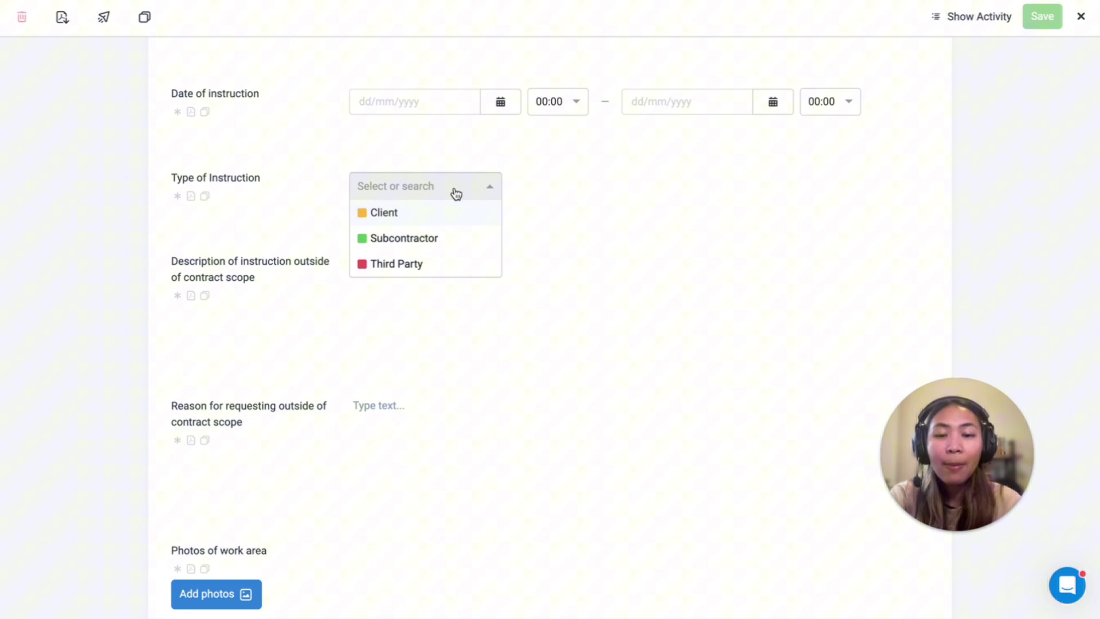
{"action": "left_click", "coordinate": [458, 154]}
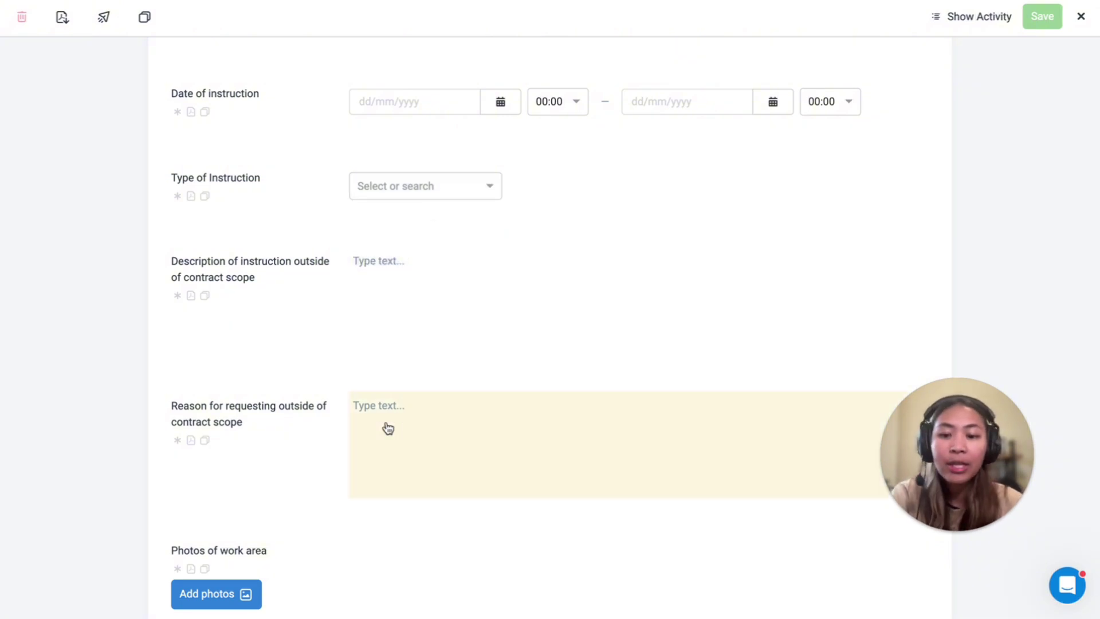
{"action": "scroll", "coordinate": [386, 428], "scroll_direction": "down", "scroll_amount": 5}
{"action": "scroll", "coordinate": [222, 327], "scroll_direction": "down", "scroll_amount": 2}
{"action": "scroll", "coordinate": [224, 304], "scroll_direction": "down", "scroll_amount": 2}
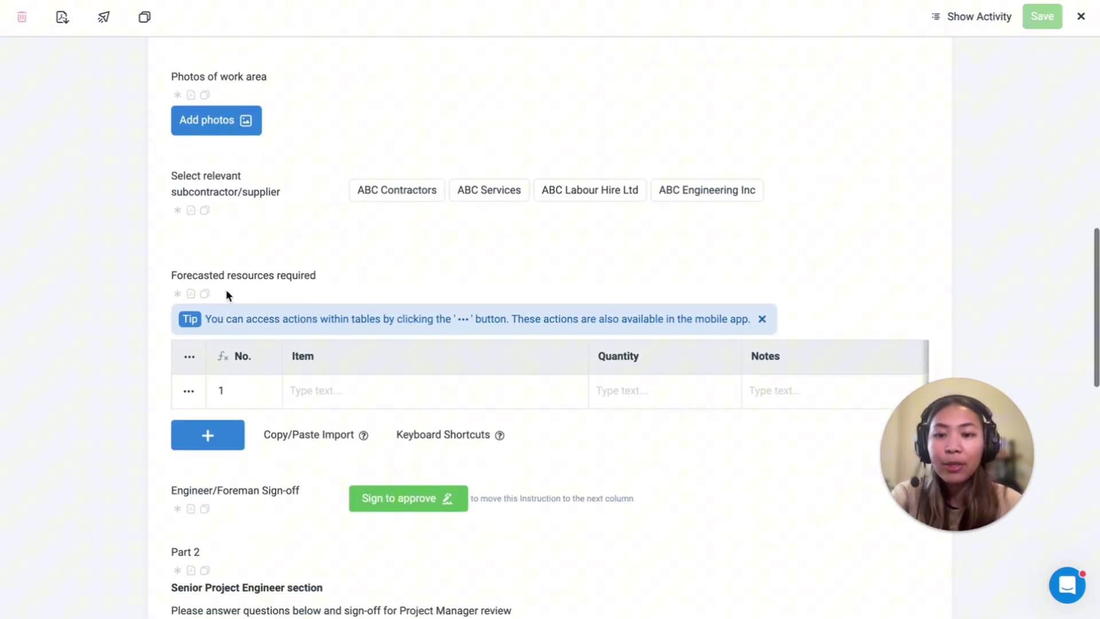
{"action": "scroll", "coordinate": [245, 229], "scroll_direction": "down", "scroll_amount": 3}
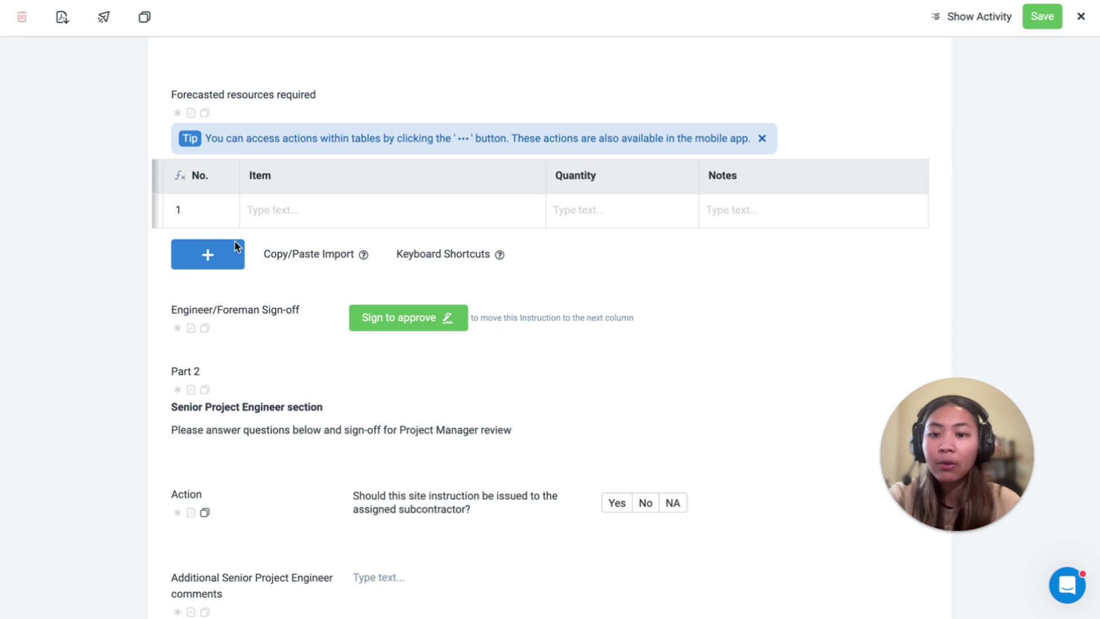
Step: Add two rows to the resources table, then close the new instruction form
{"action": "left_click", "coordinate": [224, 252]}
{"action": "left_click", "coordinate": [222, 287]}
{"action": "scroll", "coordinate": [221, 289], "scroll_direction": "down", "scroll_amount": 3}
{"action": "scroll", "coordinate": [221, 289], "scroll_direction": "down", "scroll_amount": 2}
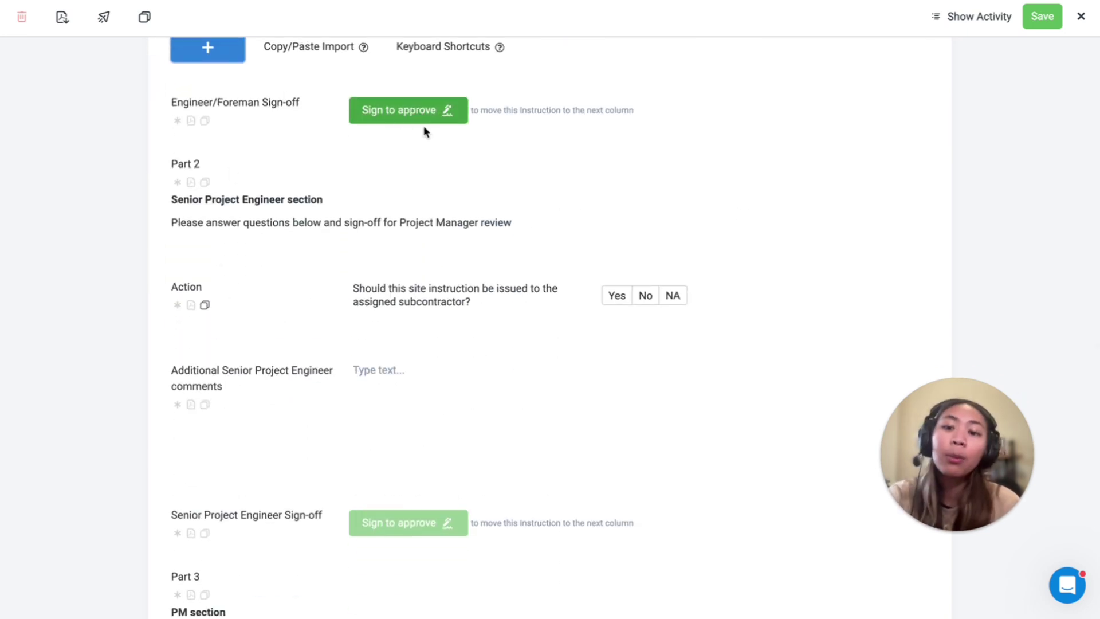
{"action": "left_click_drag", "start_coordinate": [171, 198], "coordinate": [368, 207]}
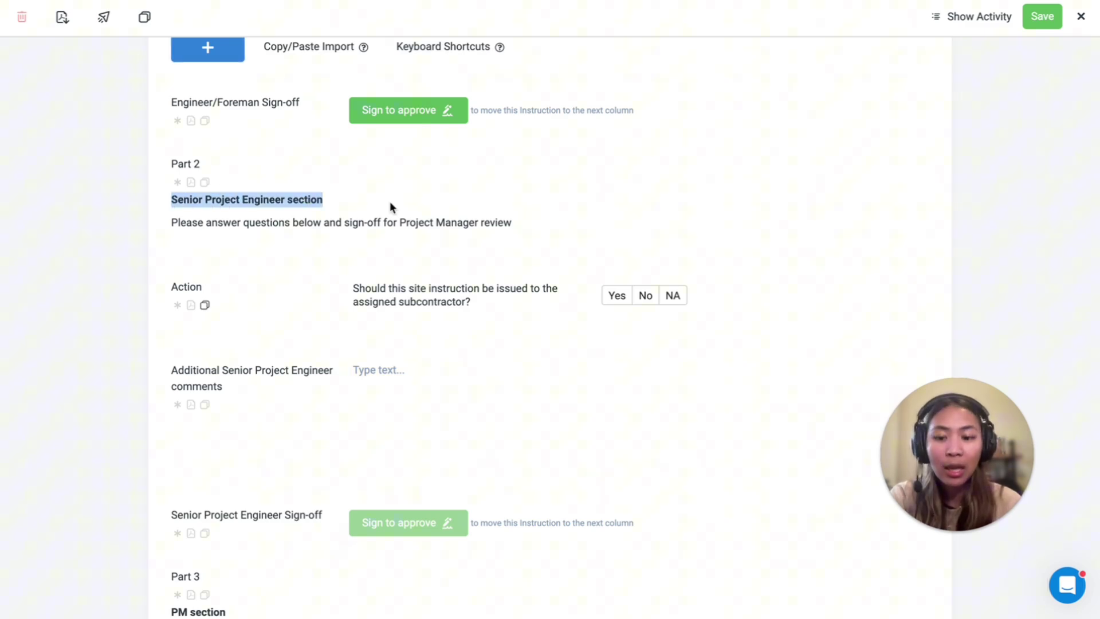
{"action": "left_click", "coordinate": [390, 206]}
{"action": "scroll", "coordinate": [390, 207], "scroll_direction": "down", "scroll_amount": 10}
{"action": "left_click", "coordinate": [1081, 17]}
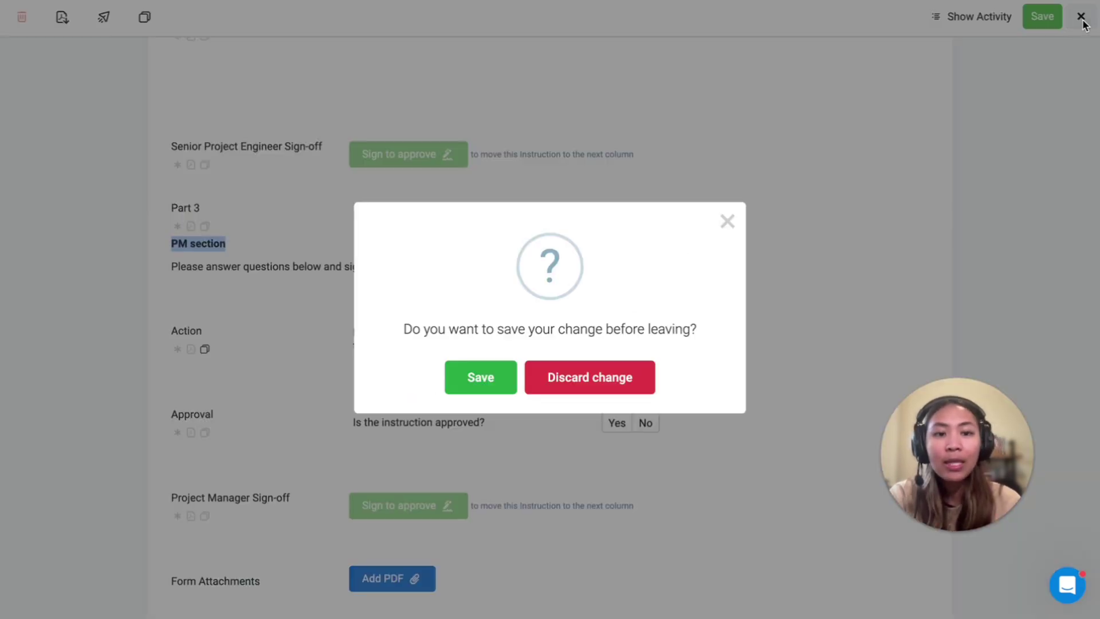
Step: Discard the draft instruction and close the Senior Project Engineer column's email alerts unchanged
{"action": "left_click", "coordinate": [577, 376]}
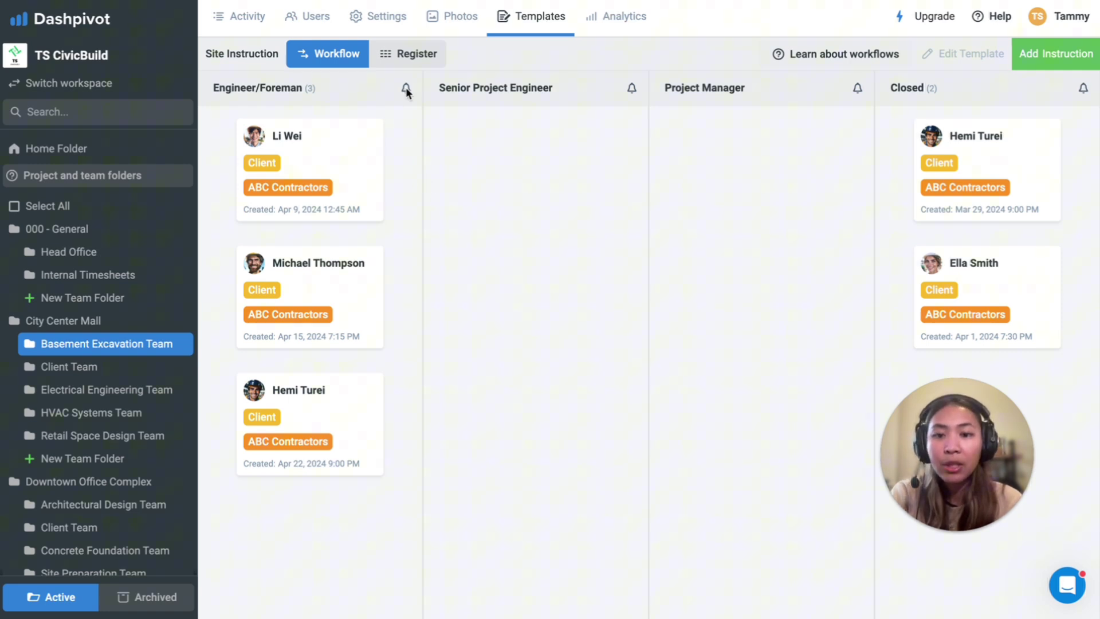
{"action": "left_click_drag", "start_coordinate": [219, 89], "coordinate": [340, 93]}
{"action": "left_click", "coordinate": [513, 91]}
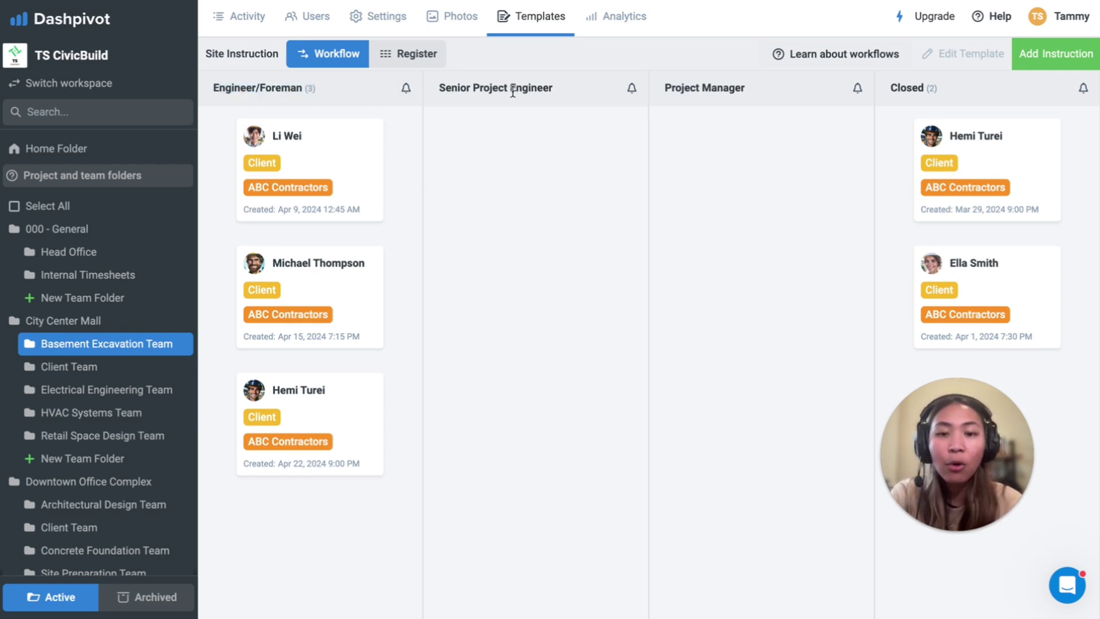
{"action": "left_click", "coordinate": [631, 88]}
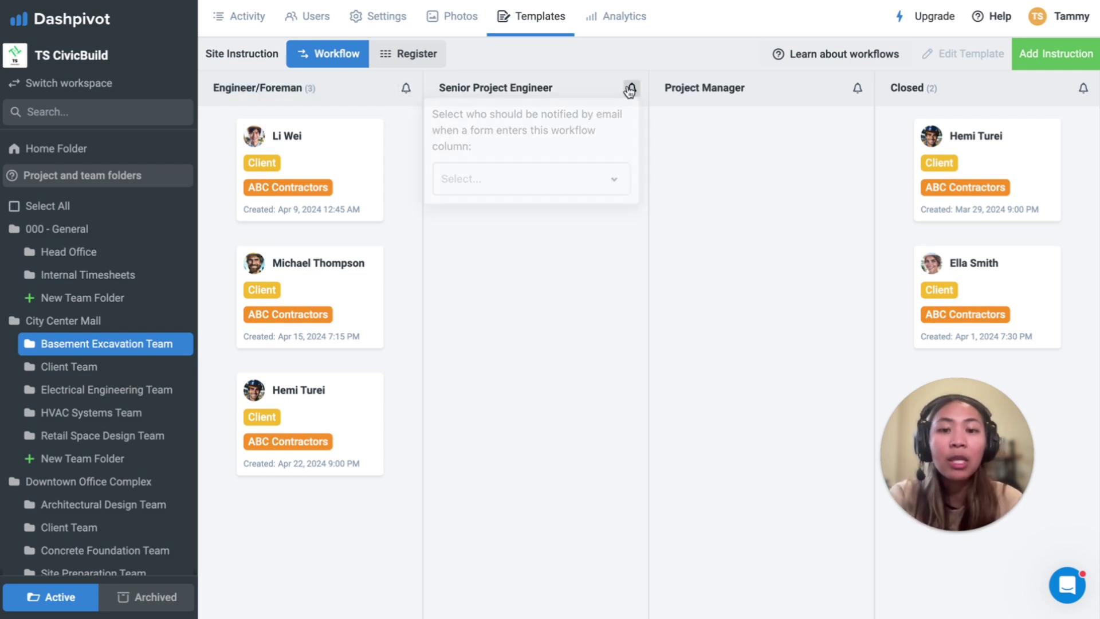
{"action": "left_click", "coordinate": [536, 181]}
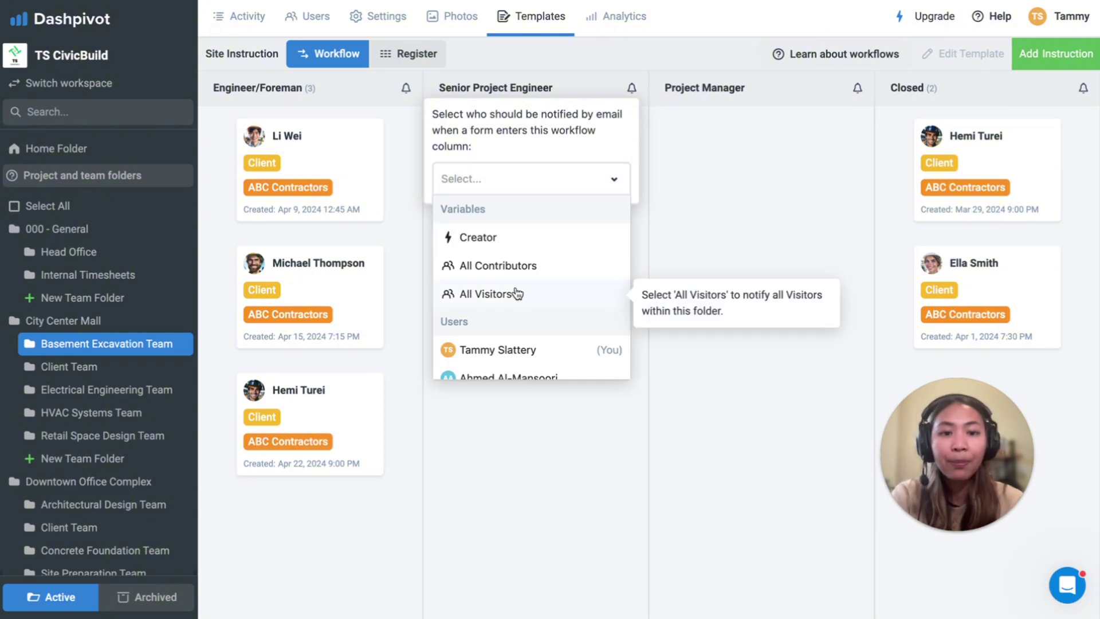
{"action": "left_click", "coordinate": [533, 465]}
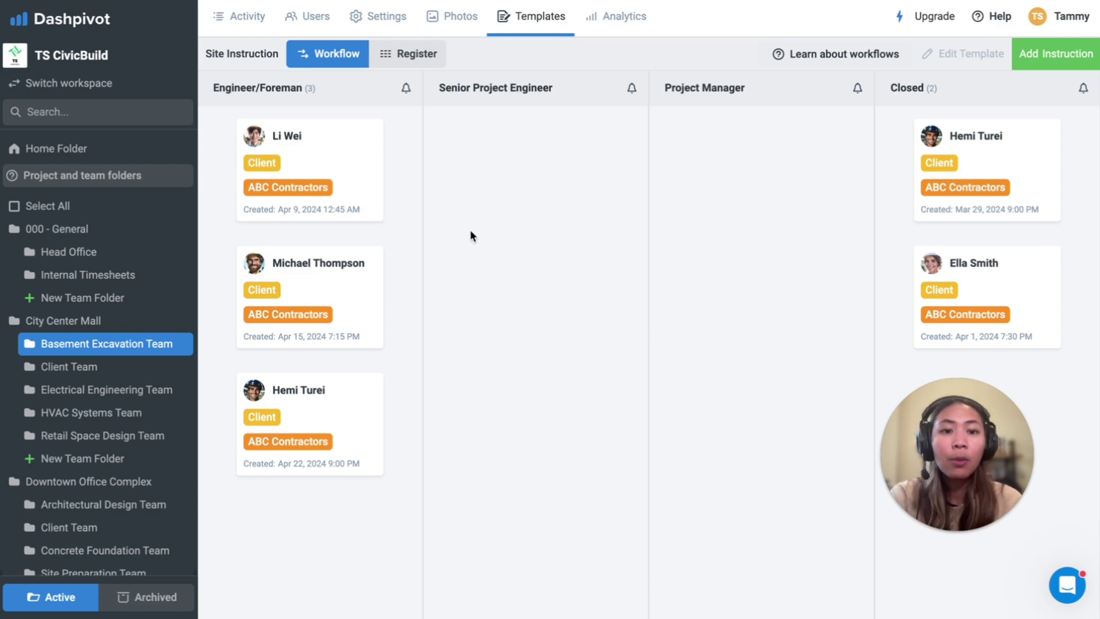
Step: Open the first Engineer/Foreman instruction and save-and-sign its Engineer/Foreman sign-off
{"action": "left_click", "coordinate": [319, 172]}
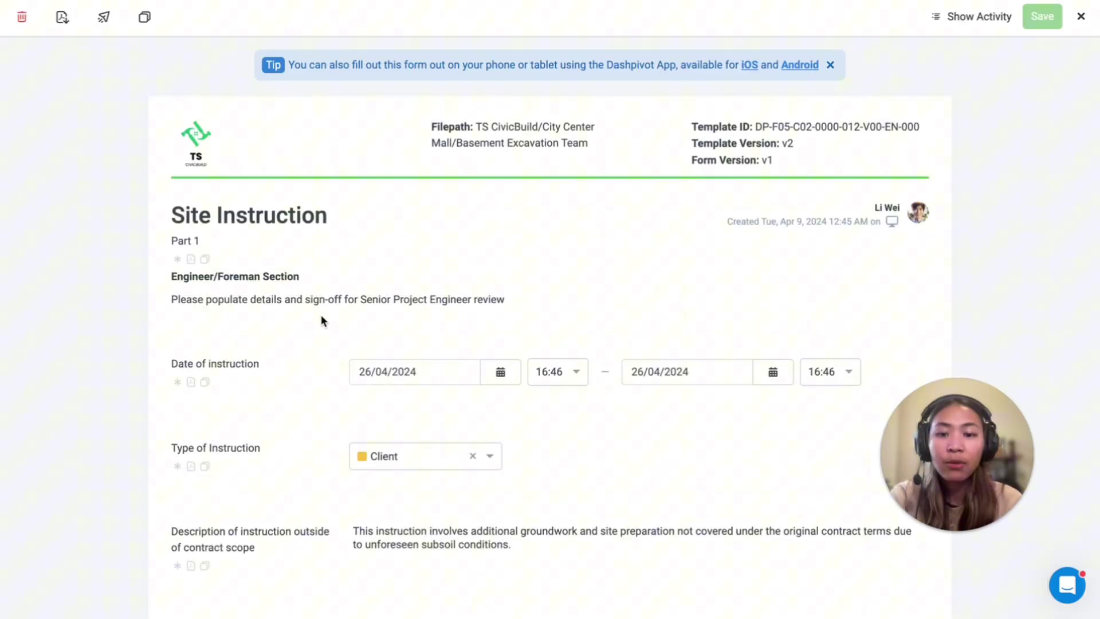
{"action": "scroll", "coordinate": [321, 316], "scroll_direction": "down", "scroll_amount": 20}
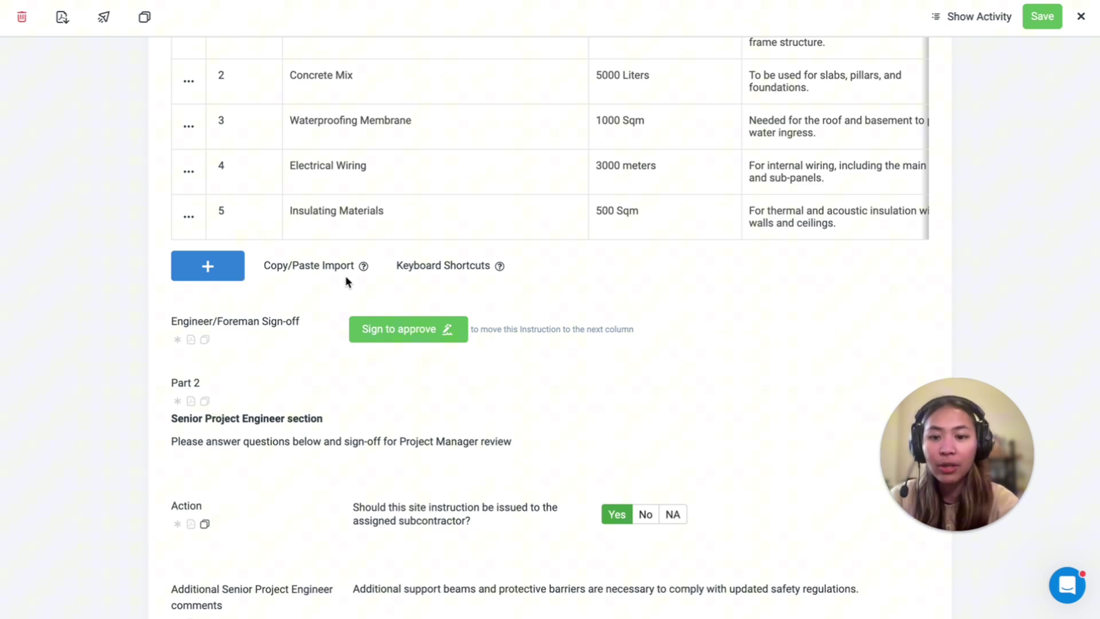
{"action": "left_click", "coordinate": [387, 331]}
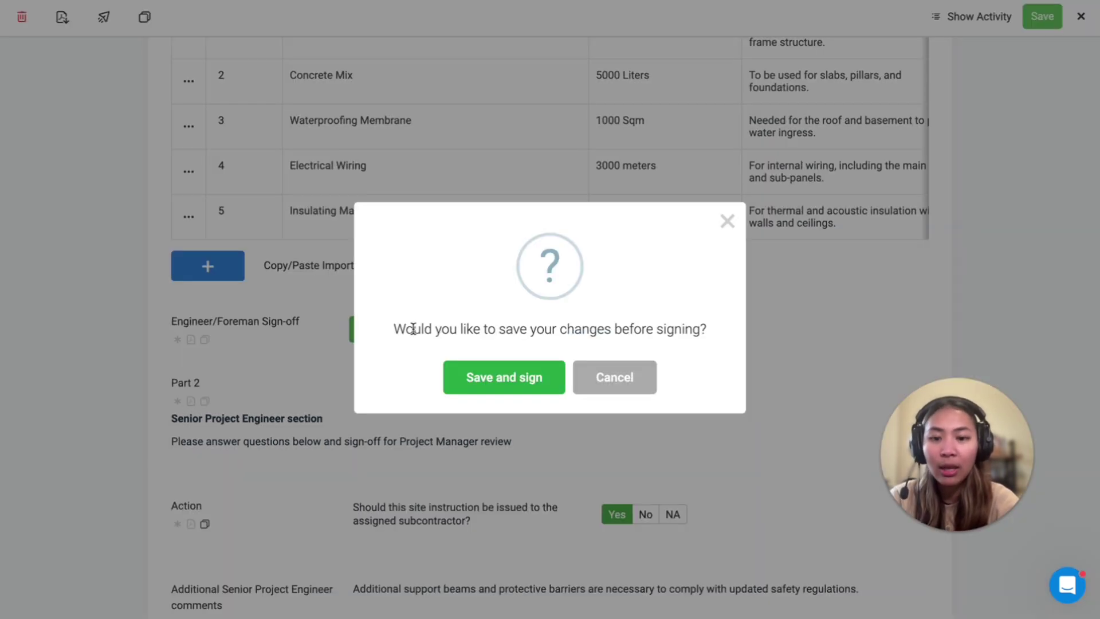
{"action": "left_click", "coordinate": [458, 374]}
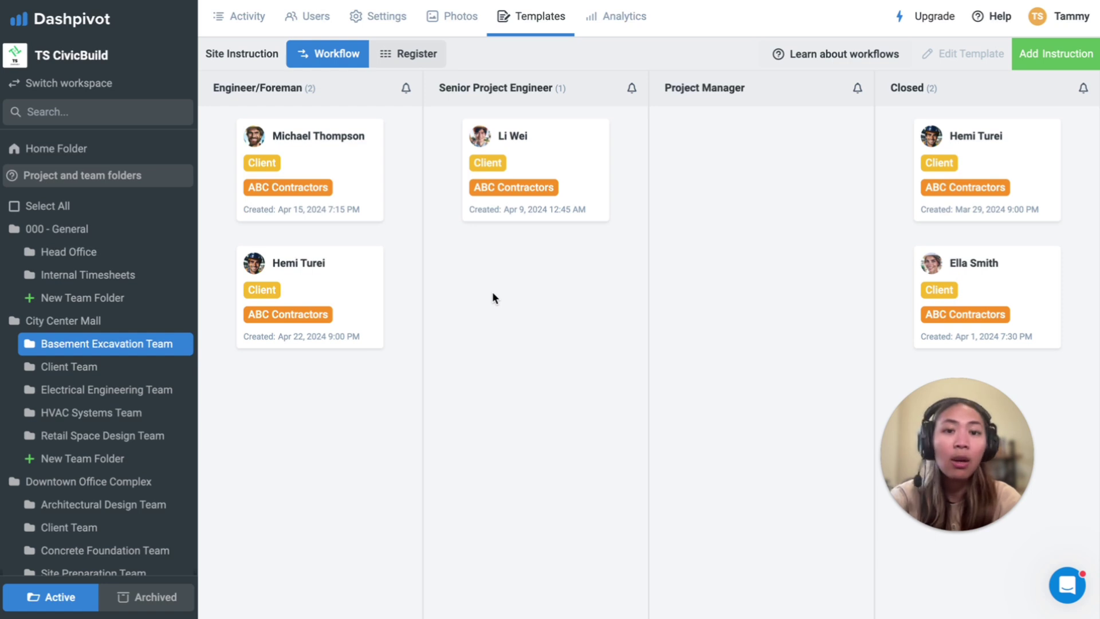
Step: View instructions as a register filtered to Closed, select all rows, and open Export CSV
{"action": "left_click", "coordinate": [402, 56]}
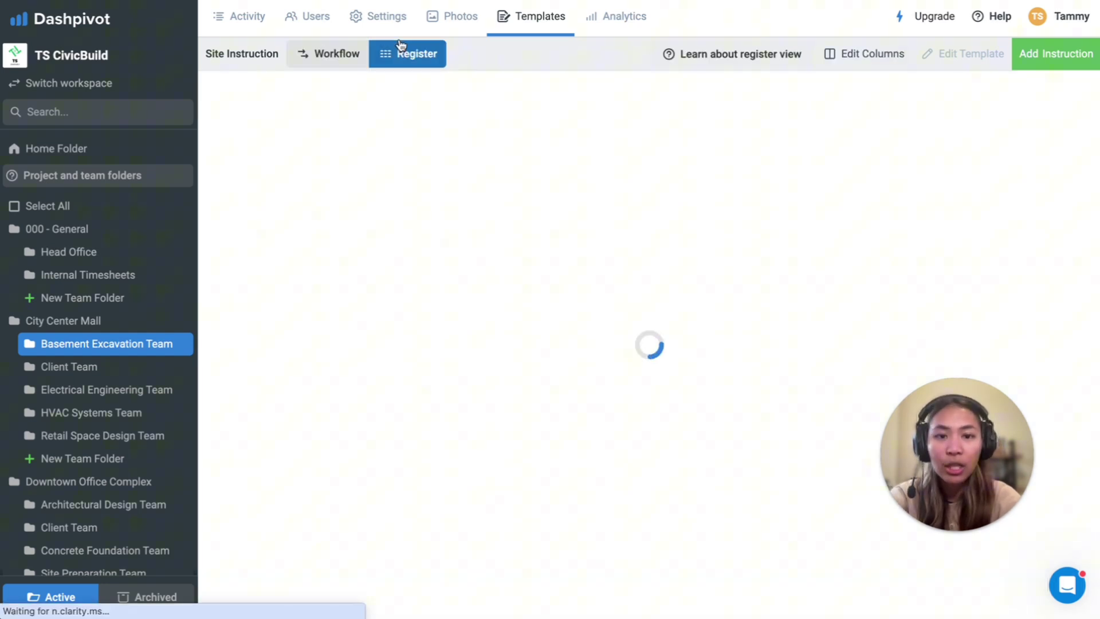
{"action": "scroll", "coordinate": [445, 192], "scroll_direction": "right", "scroll_amount": 5}
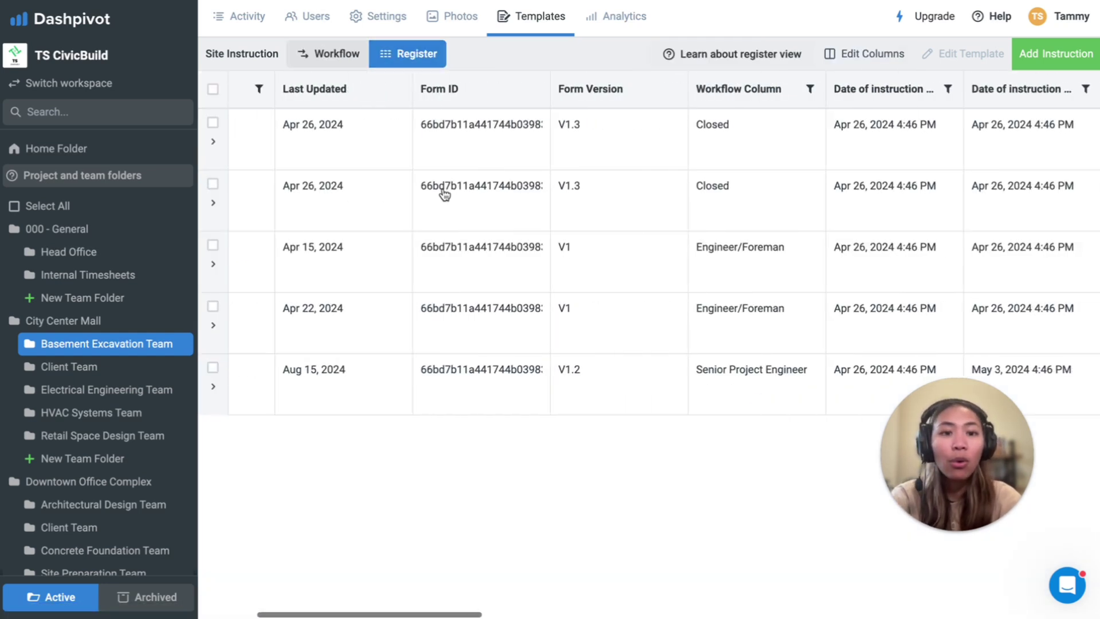
{"action": "scroll", "coordinate": [481, 222], "scroll_direction": "right", "scroll_amount": 2}
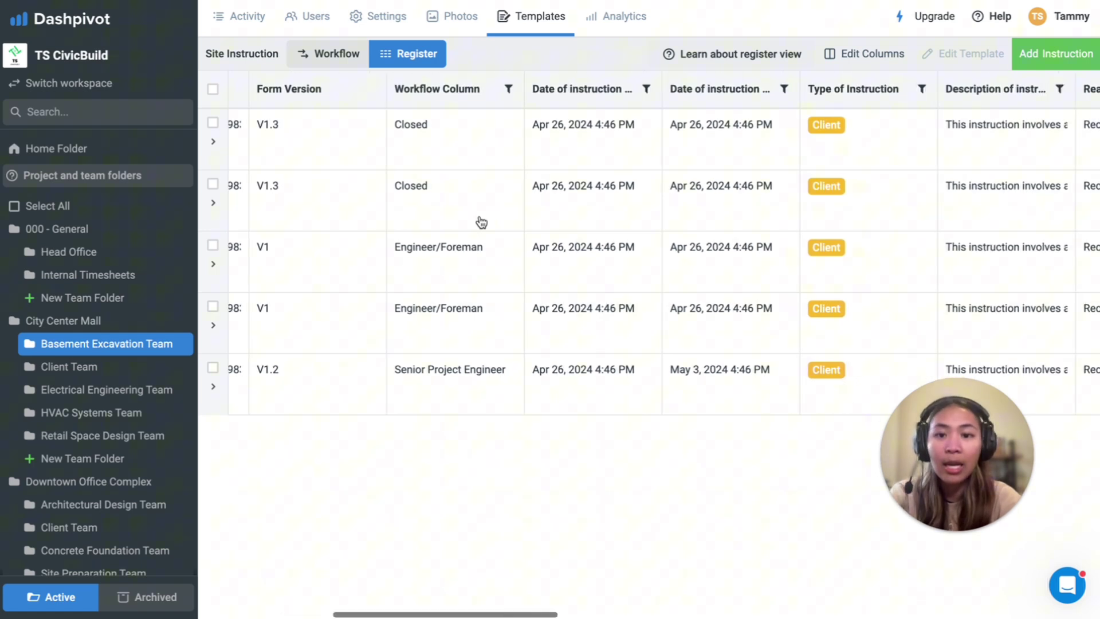
{"action": "scroll", "coordinate": [481, 222], "scroll_direction": "right", "scroll_amount": 2}
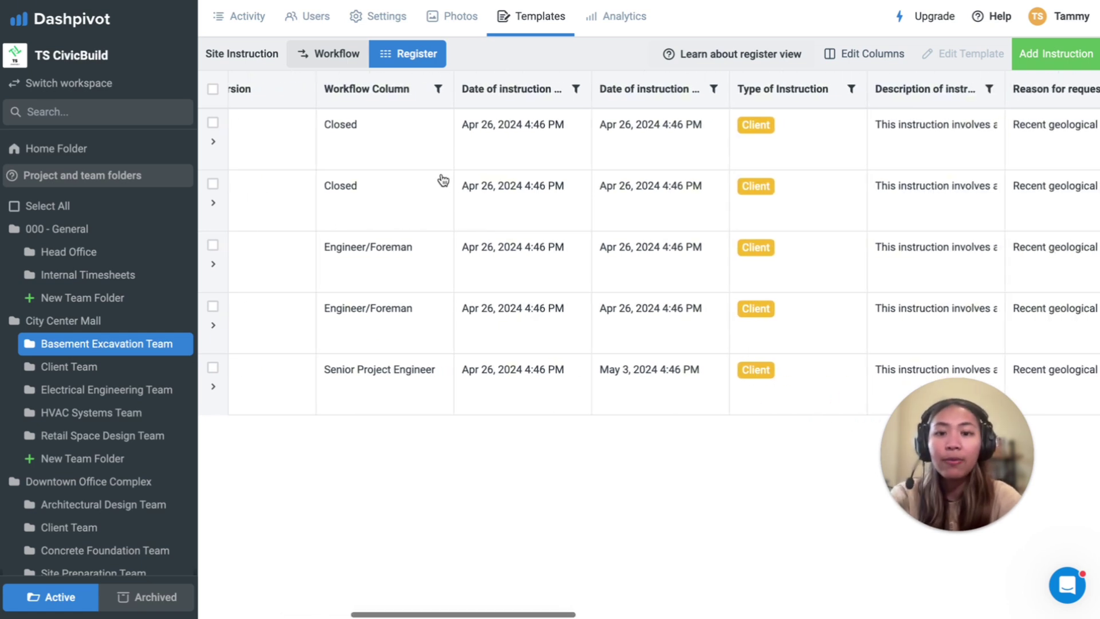
{"action": "left_click", "coordinate": [437, 89]}
{"action": "left_click", "coordinate": [440, 126]}
{"action": "left_click", "coordinate": [389, 150]}
{"action": "left_click", "coordinate": [471, 175]}
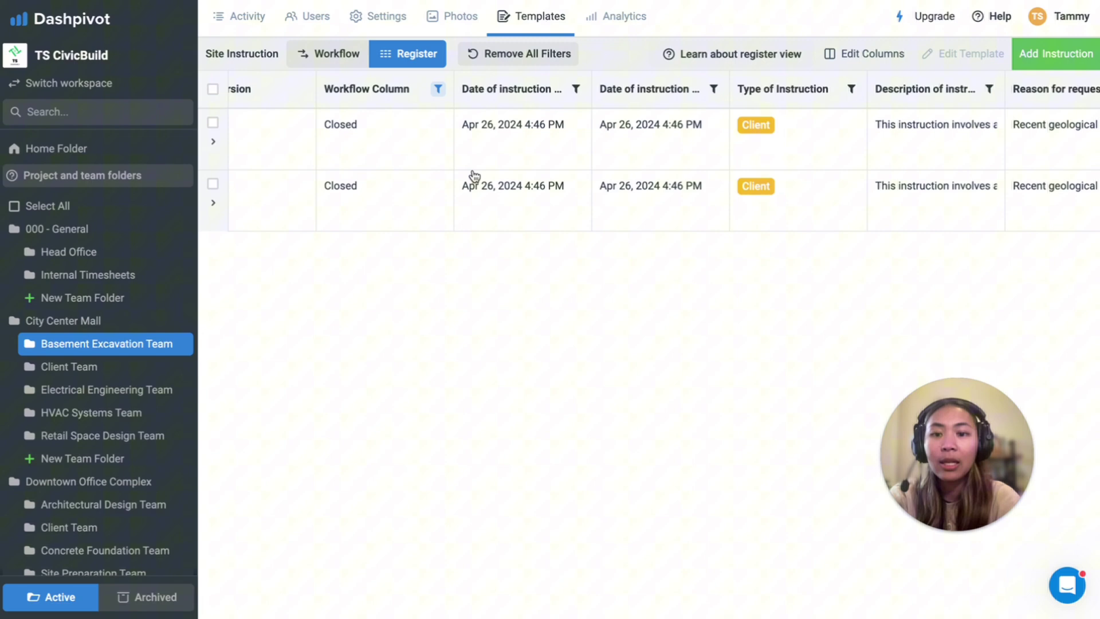
{"action": "left_click", "coordinate": [213, 90]}
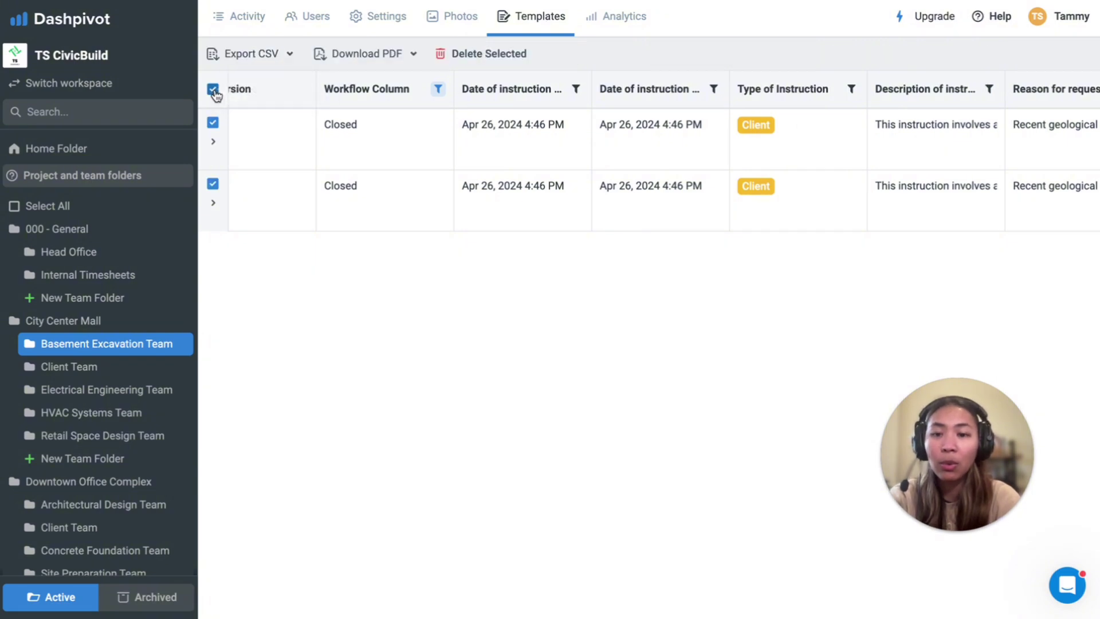
{"action": "left_click", "coordinate": [240, 54]}
Step: Edit the template, adding a single line text field named 'Example' below Date of instruction
{"action": "left_click", "coordinate": [390, 55]}
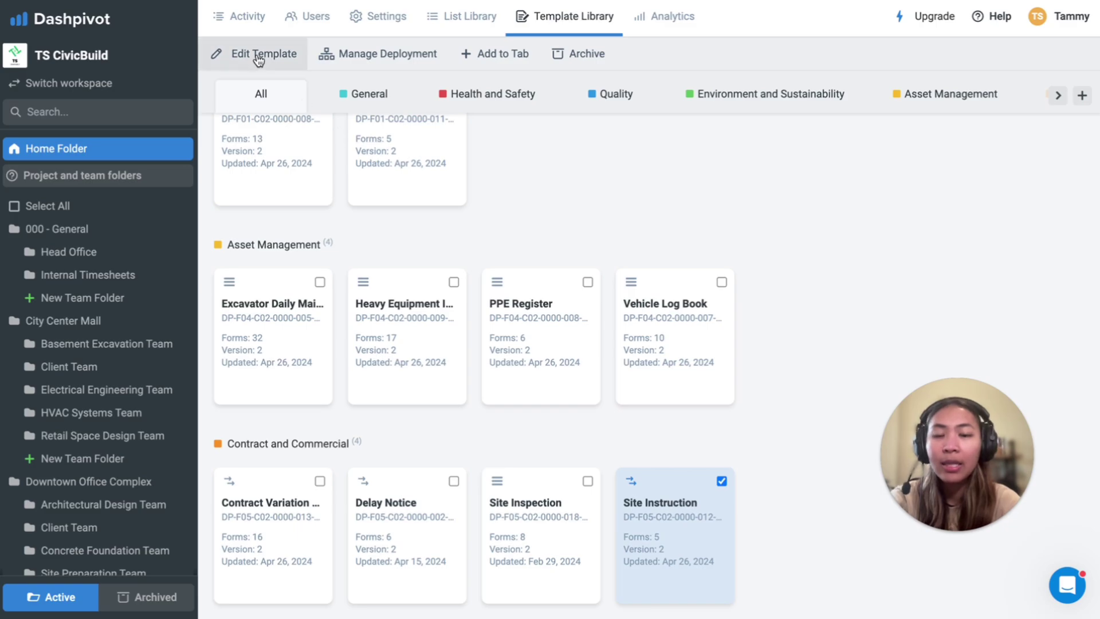
{"action": "left_click", "coordinate": [256, 53]}
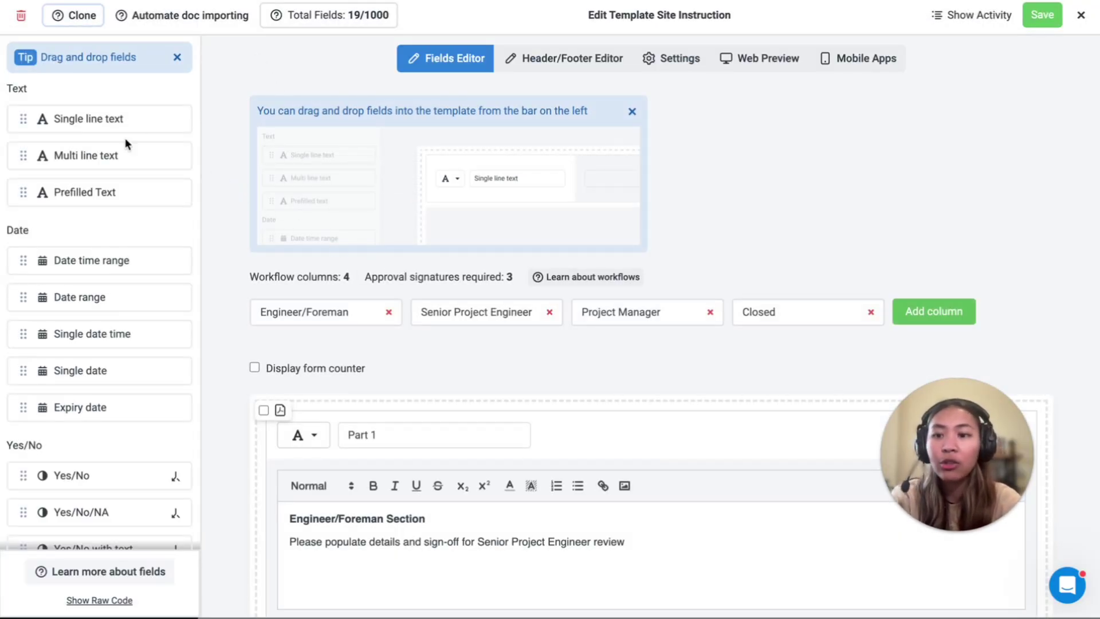
{"action": "left_click_drag", "start_coordinate": [115, 125], "coordinate": [358, 373]}
{"action": "double_click", "coordinate": [357, 373]}
{"action": "type", "text": "Example"}
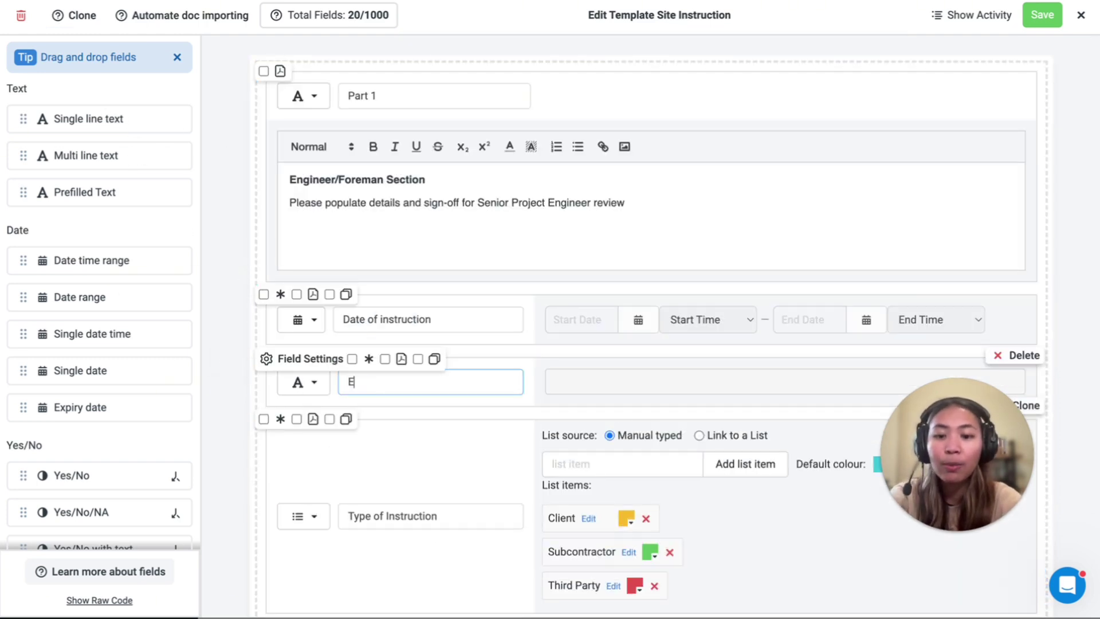
{"action": "left_click", "coordinate": [498, 368]}
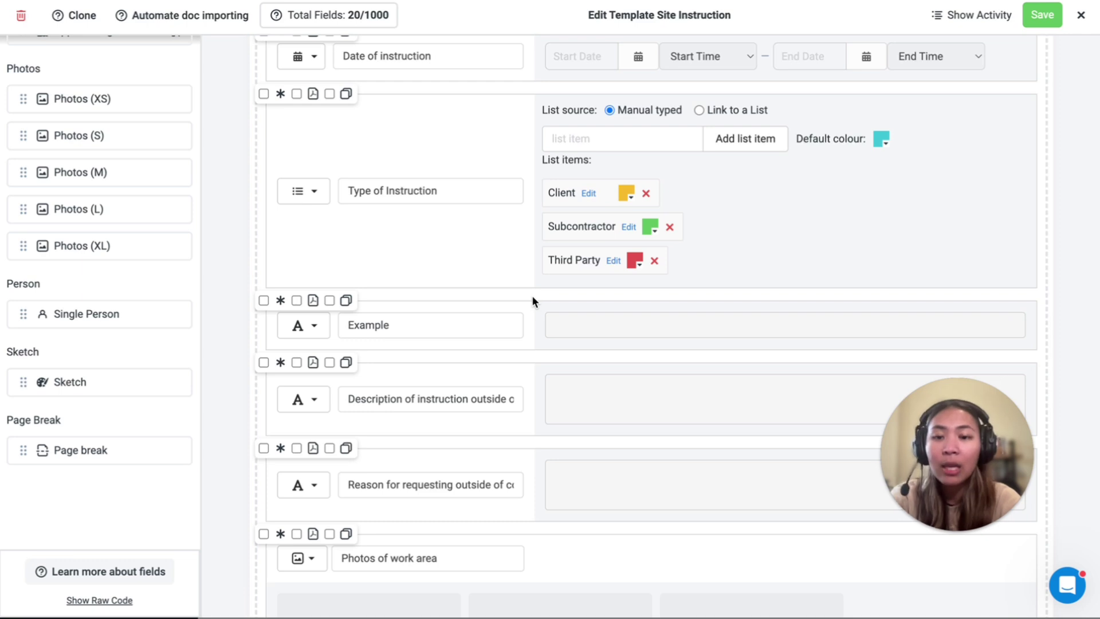
Step: Make Type of Instruction and Example required and excluded from form cloning
{"action": "mouse_move", "coordinate": [307, 127]}
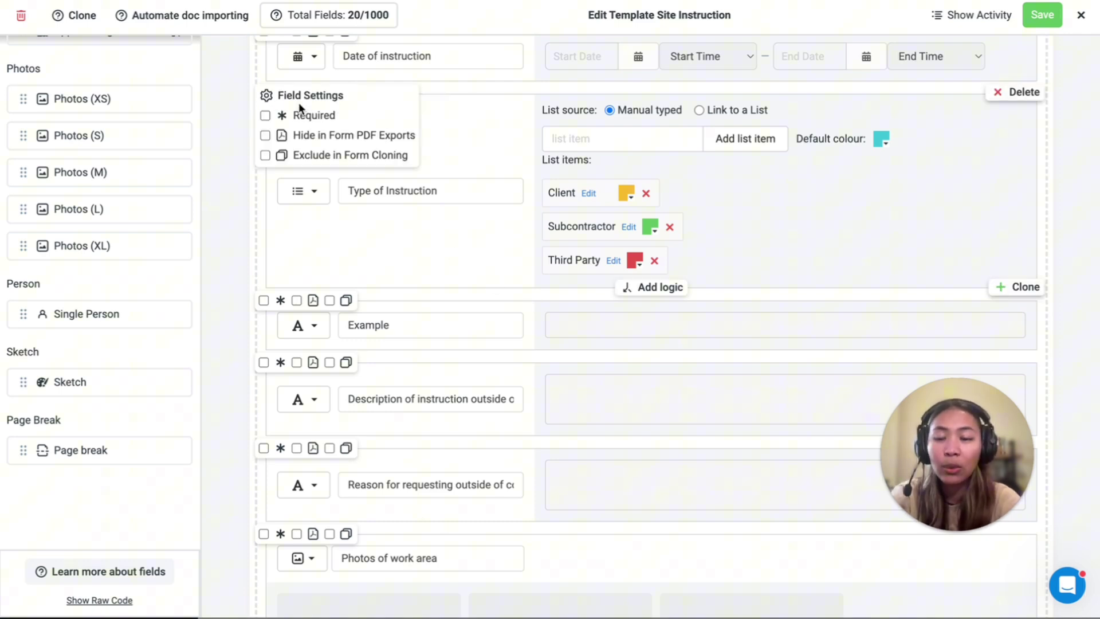
{"action": "left_click", "coordinate": [295, 117]}
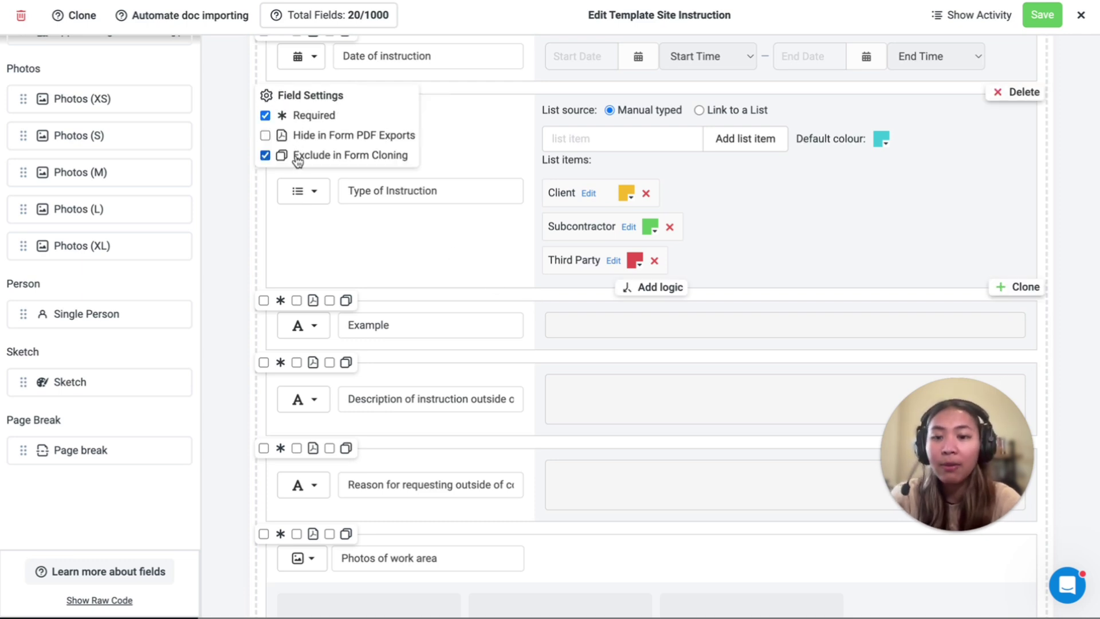
{"action": "mouse_move", "coordinate": [311, 301]}
{"action": "left_click", "coordinate": [298, 323]}
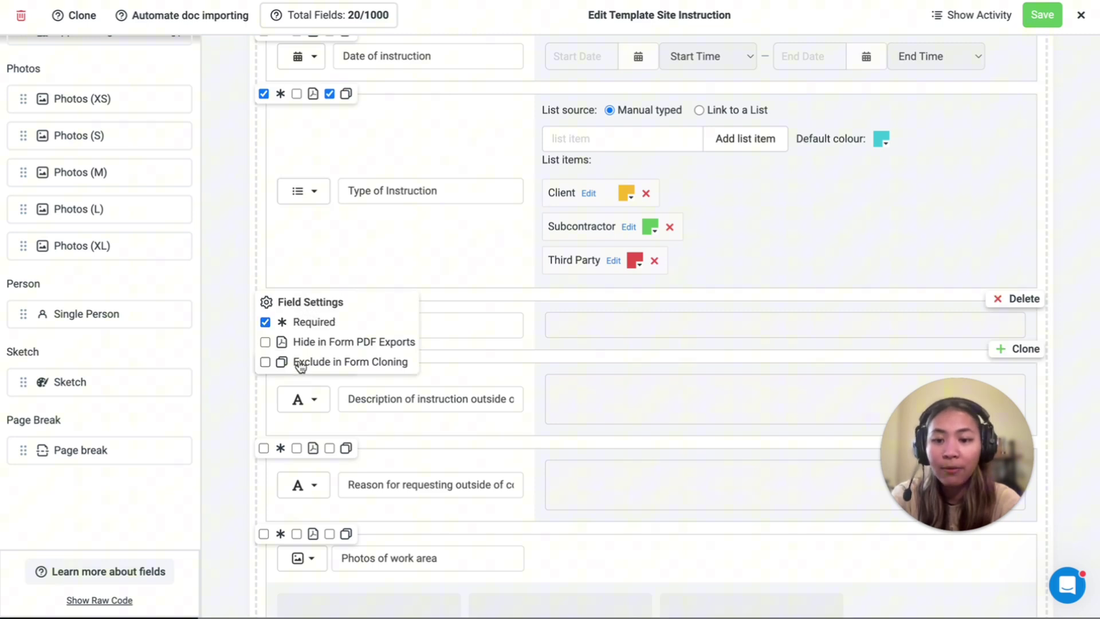
{"action": "left_click", "coordinate": [299, 367]}
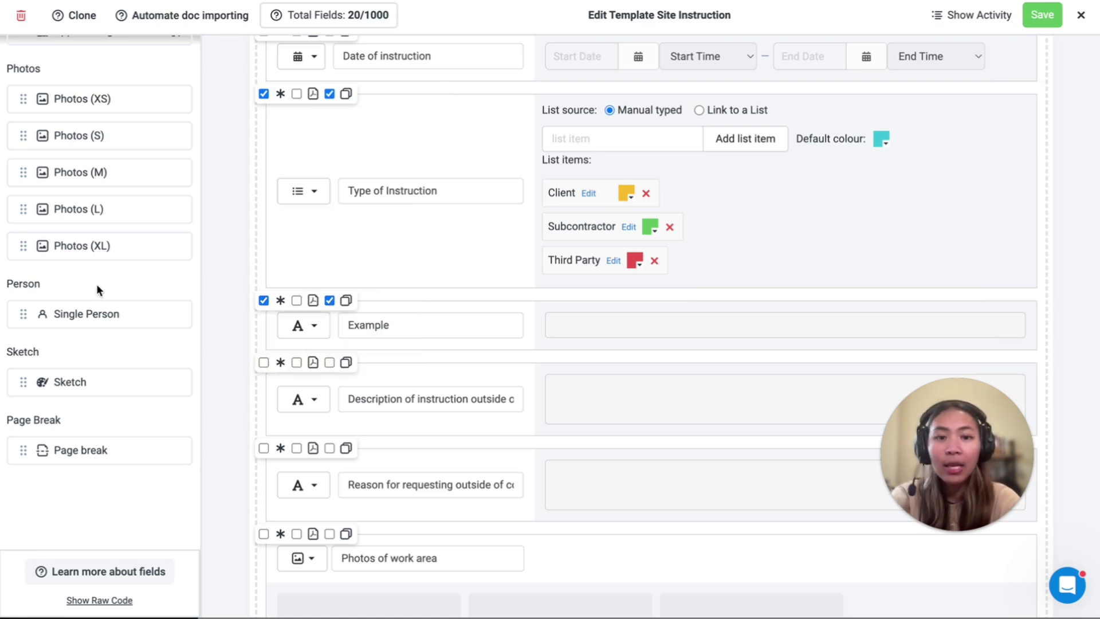
{"action": "scroll", "coordinate": [96, 283], "scroll_direction": "up", "scroll_amount": 10}
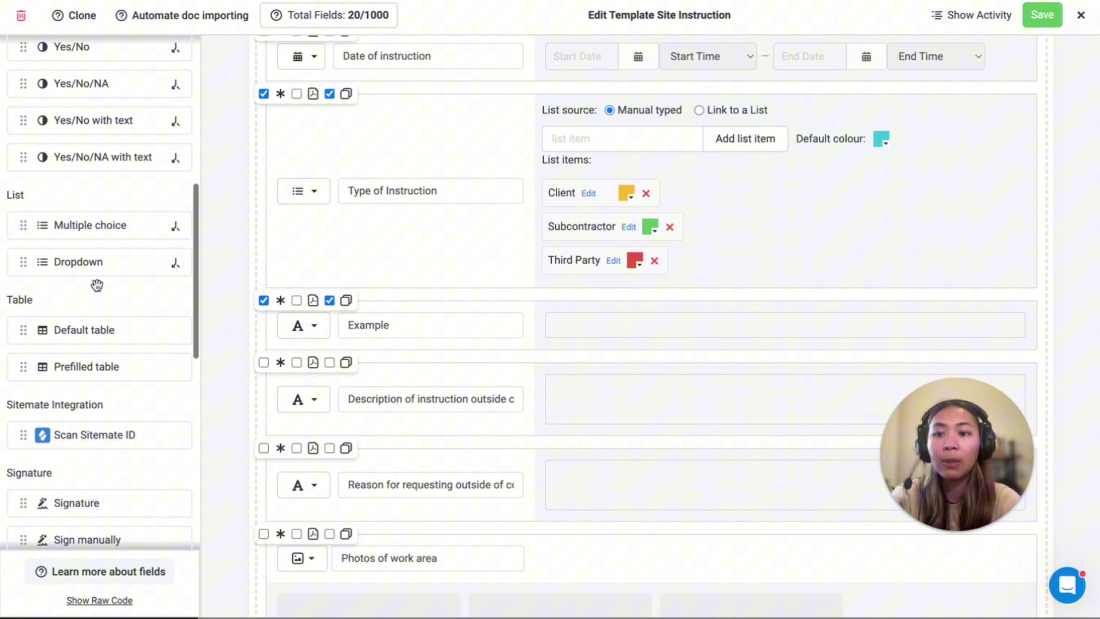
{"action": "scroll", "coordinate": [128, 194], "scroll_direction": "down", "scroll_amount": 5}
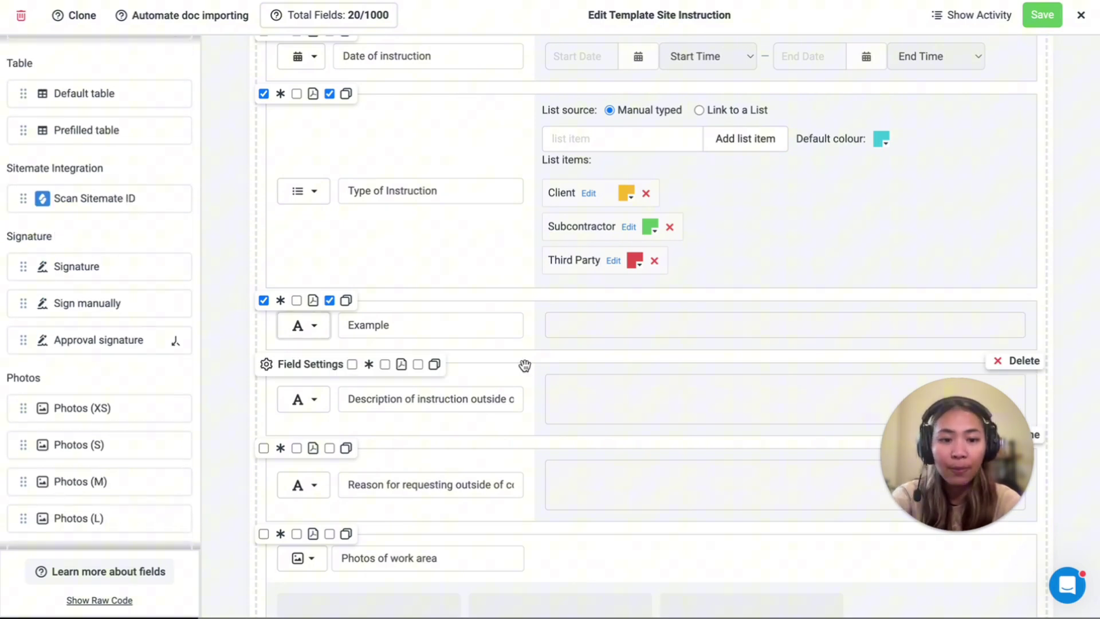
{"action": "scroll", "coordinate": [524, 370], "scroll_direction": "down", "scroll_amount": 10}
{"action": "mouse_move", "coordinate": [467, 195]}
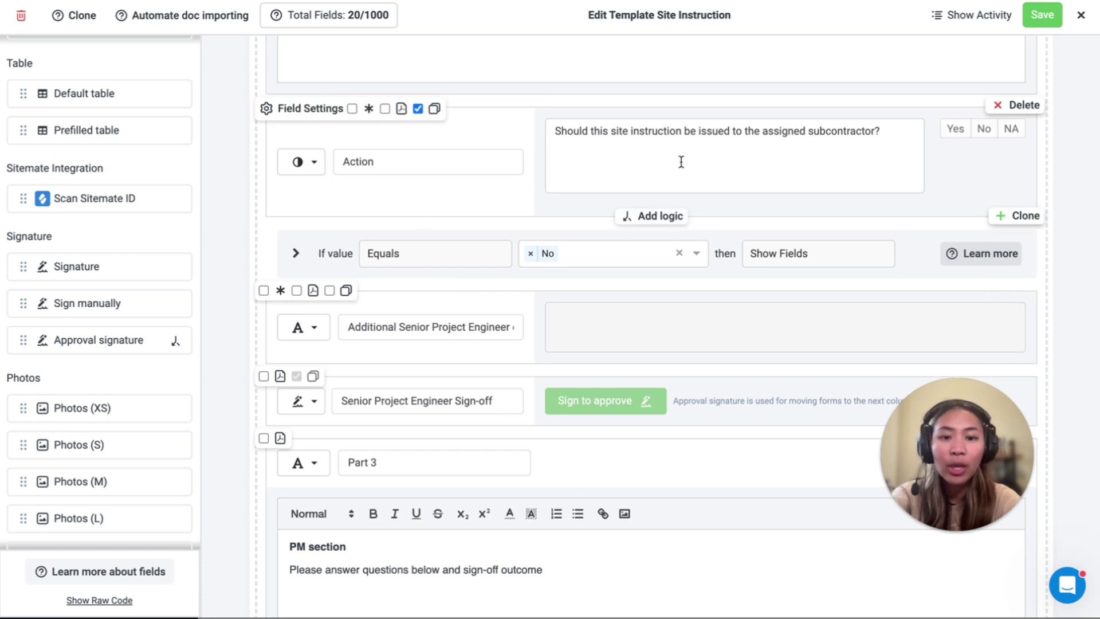
{"action": "left_click", "coordinate": [296, 254]}
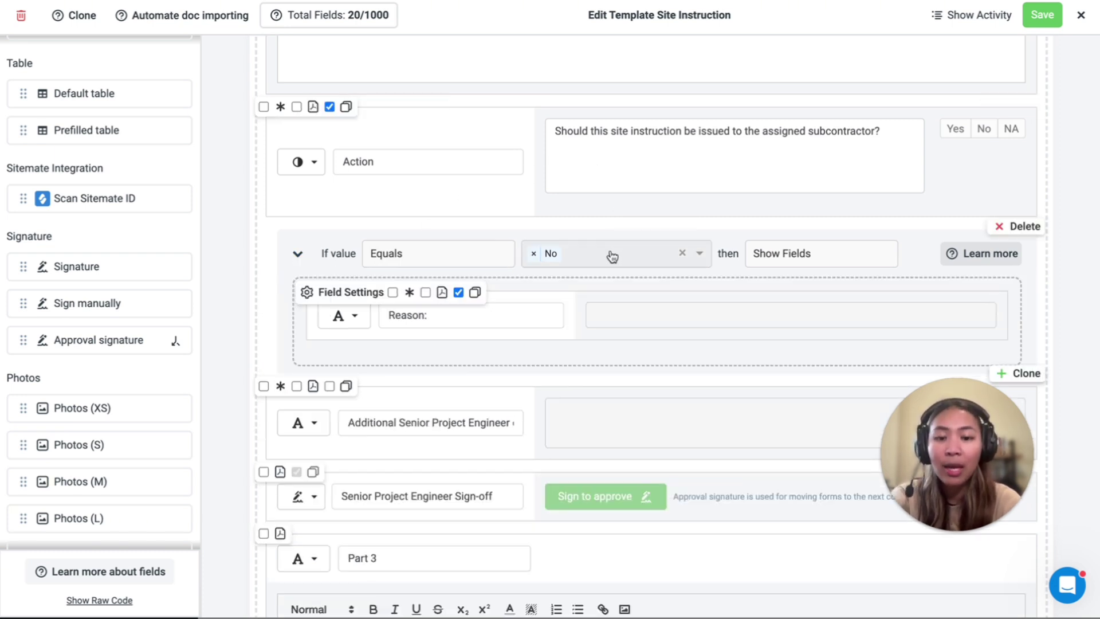
{"action": "mouse_move", "coordinate": [618, 314]}
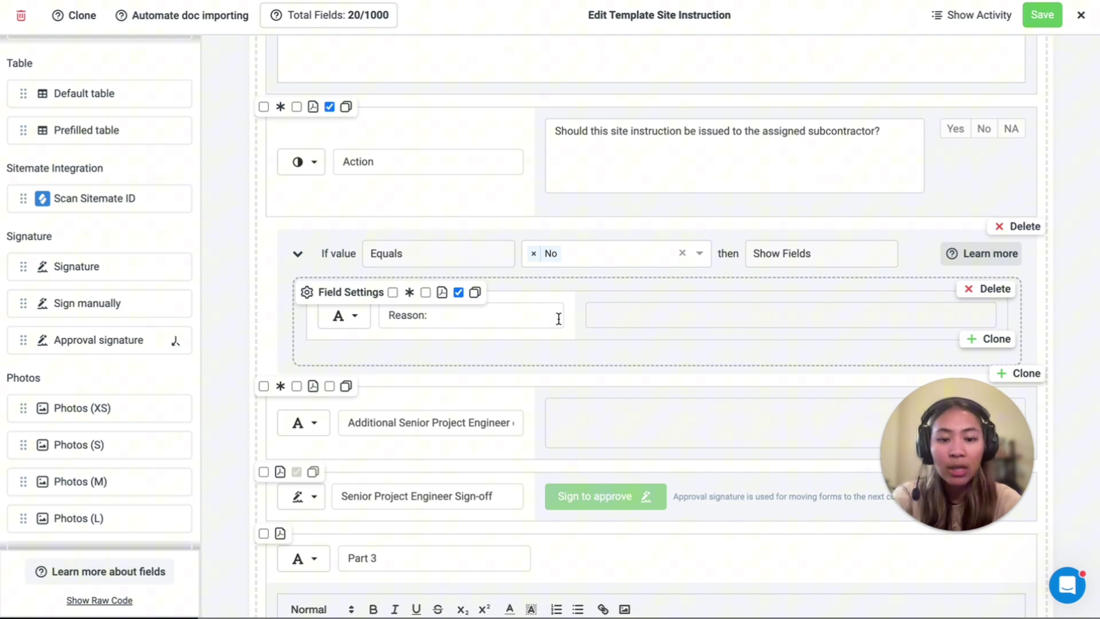
{"action": "scroll", "coordinate": [558, 318], "scroll_direction": "down", "scroll_amount": 5}
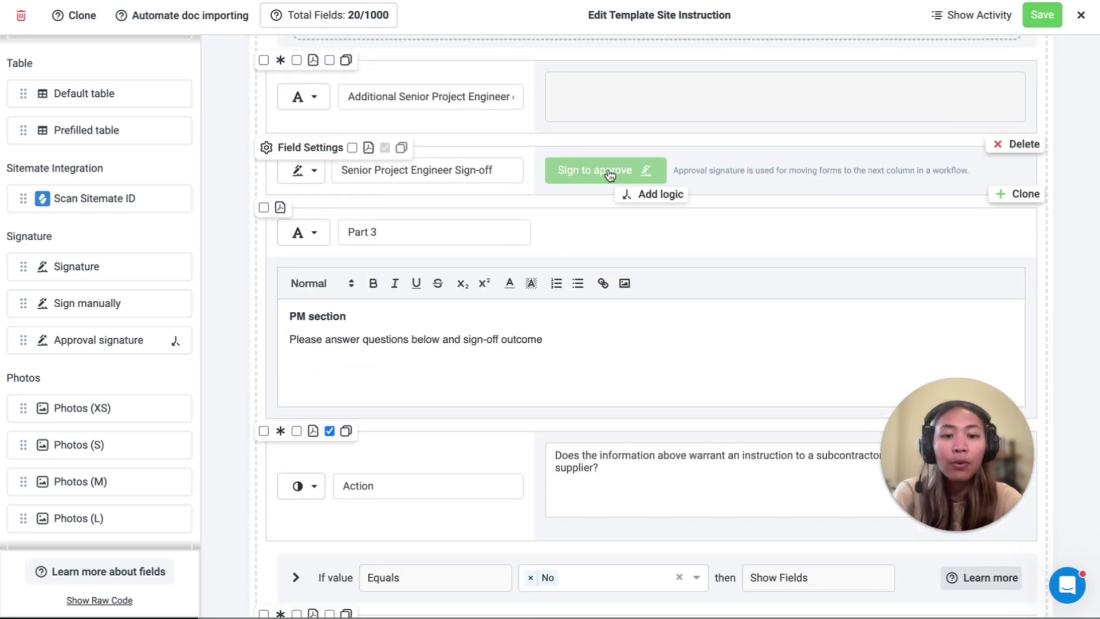
Step: Add sign-off logic: Permission Type equal to or higher than Project controller allows Approval Sign and Workflow Reset
{"action": "left_click", "coordinate": [631, 194]}
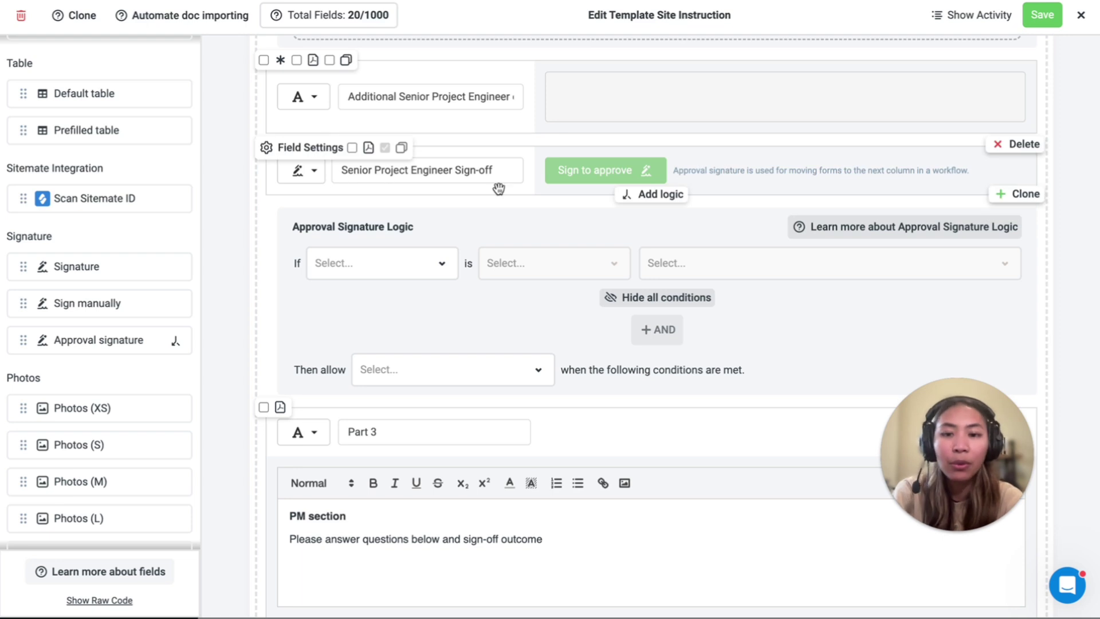
{"action": "left_click", "coordinate": [386, 263]}
{"action": "left_click", "coordinate": [390, 292]}
{"action": "left_click", "coordinate": [544, 263]}
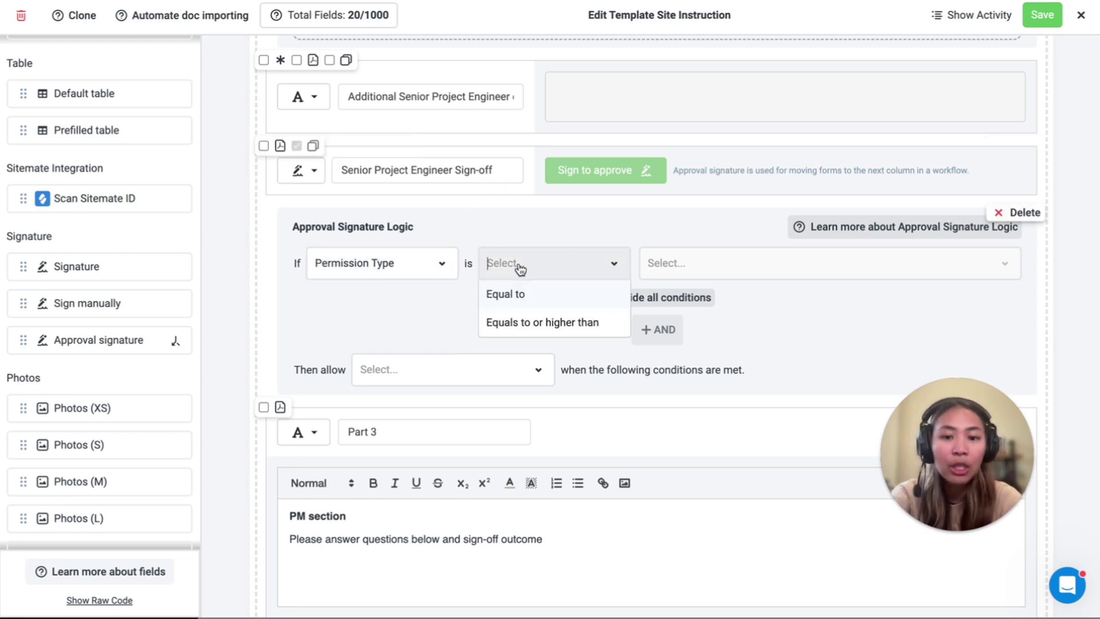
{"action": "left_click", "coordinate": [541, 322]}
{"action": "left_click", "coordinate": [658, 273]}
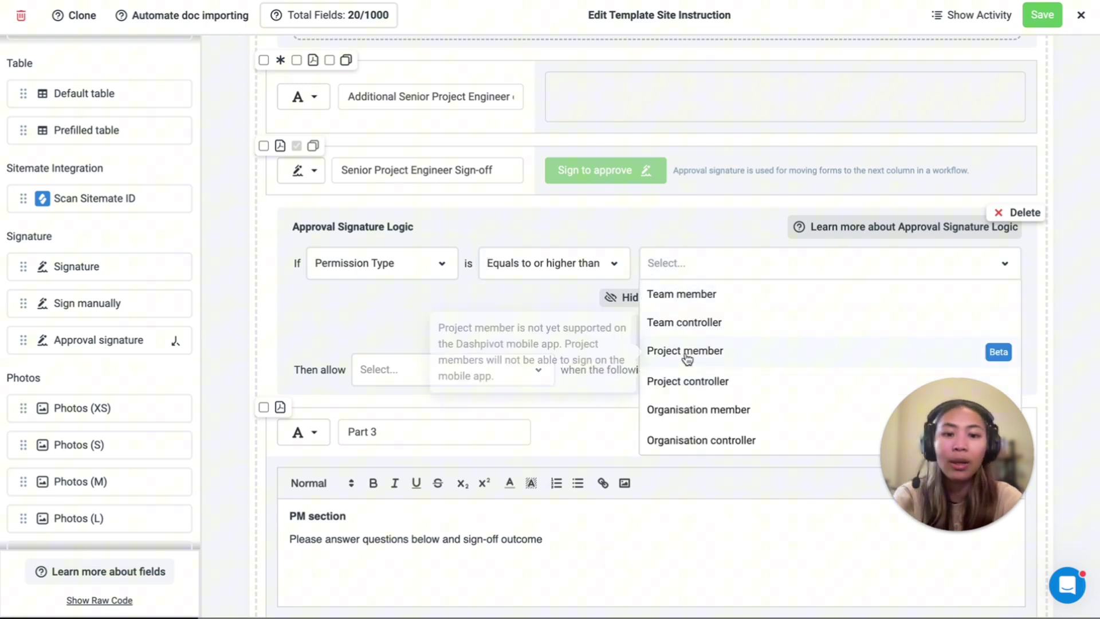
{"action": "left_click", "coordinate": [685, 378]}
{"action": "left_click", "coordinate": [484, 366]}
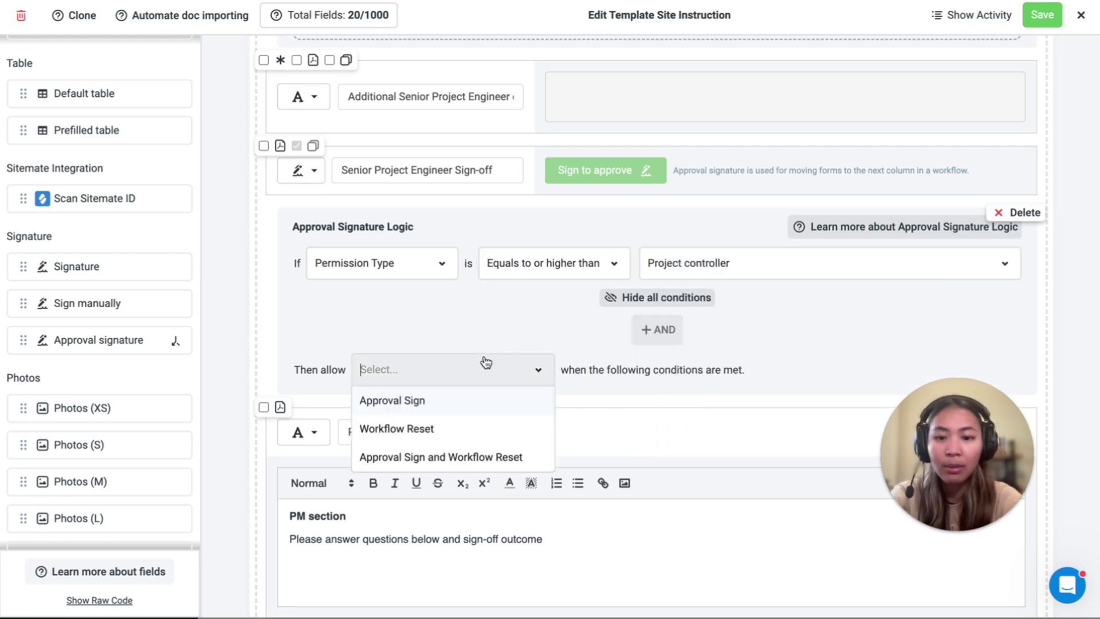
{"action": "left_click", "coordinate": [439, 457]}
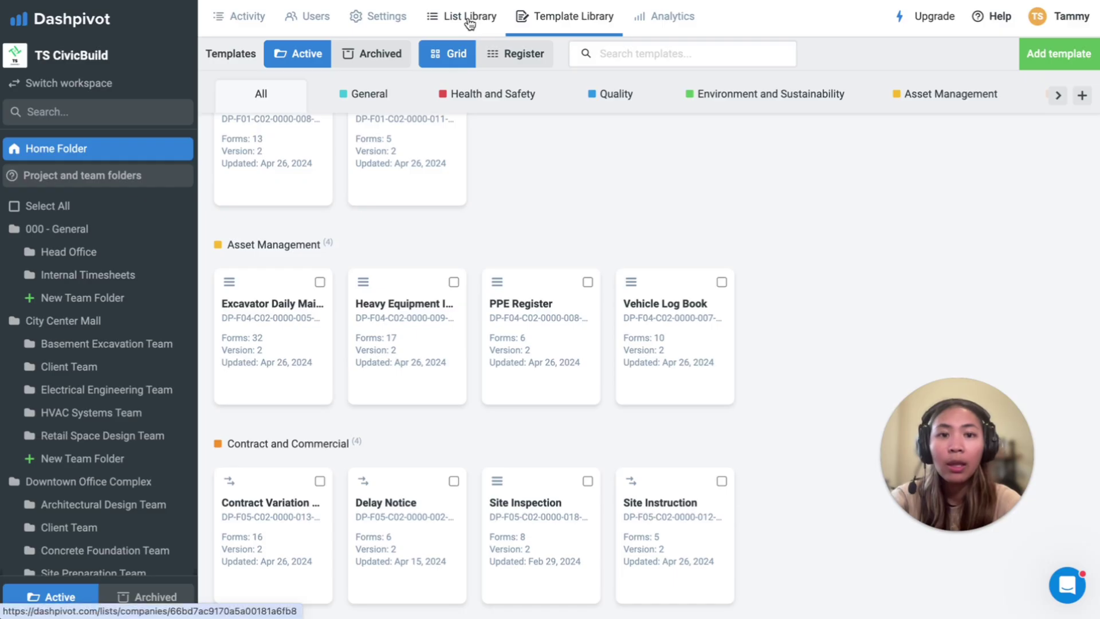
Step: Open the Subcontractors list in the List Library and check its License Expiry reminder settings
{"action": "left_click", "coordinate": [470, 20]}
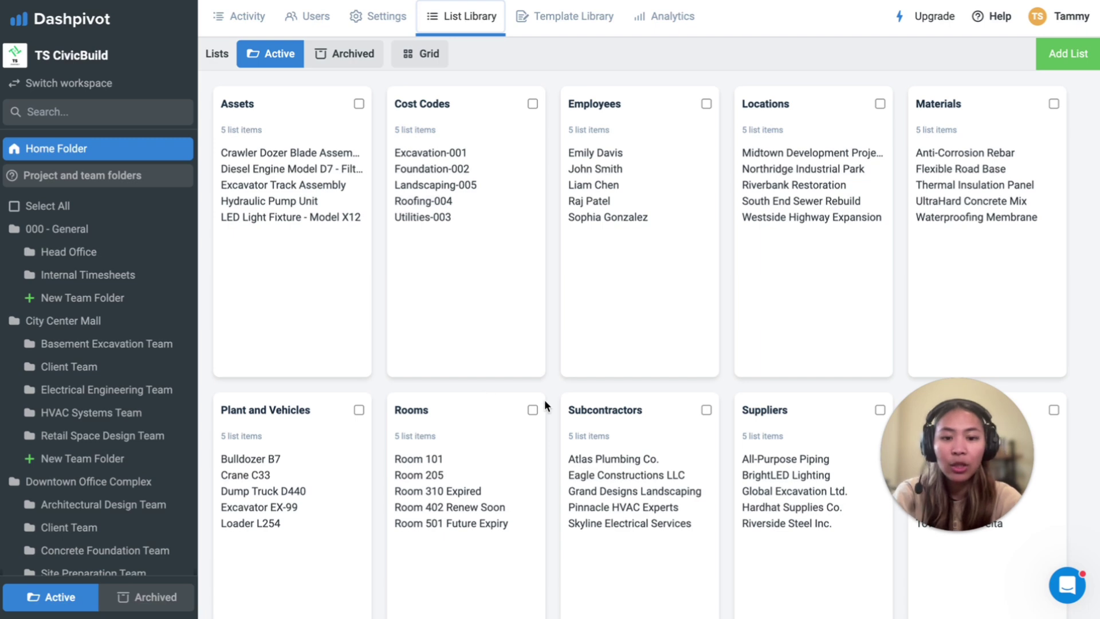
{"action": "left_click", "coordinate": [587, 490]}
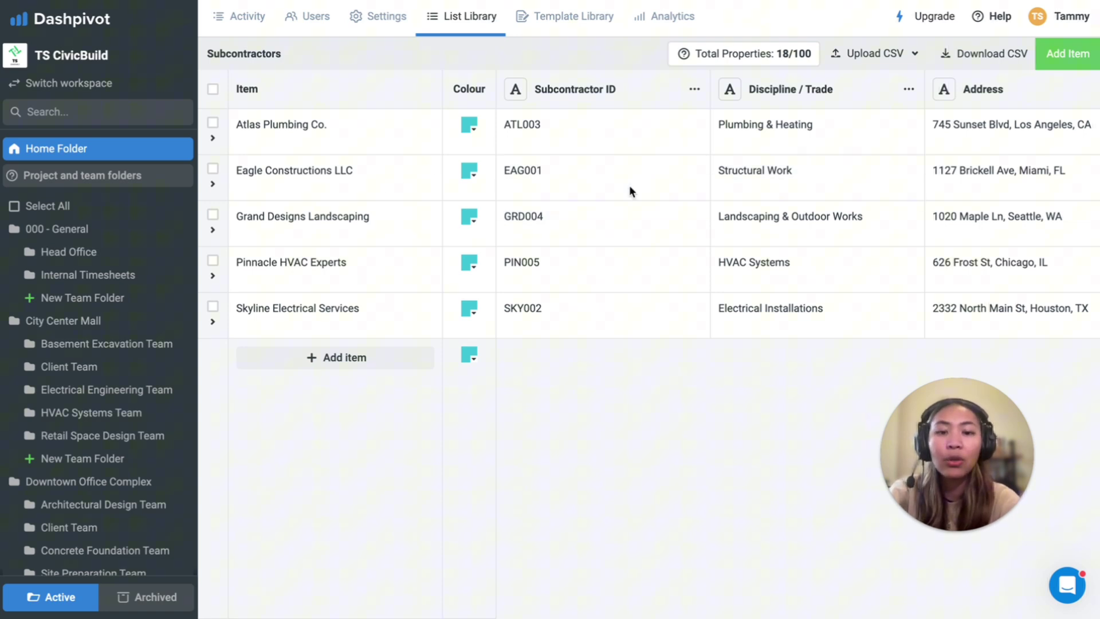
{"action": "scroll", "coordinate": [547, 193], "scroll_direction": "right", "scroll_amount": 10}
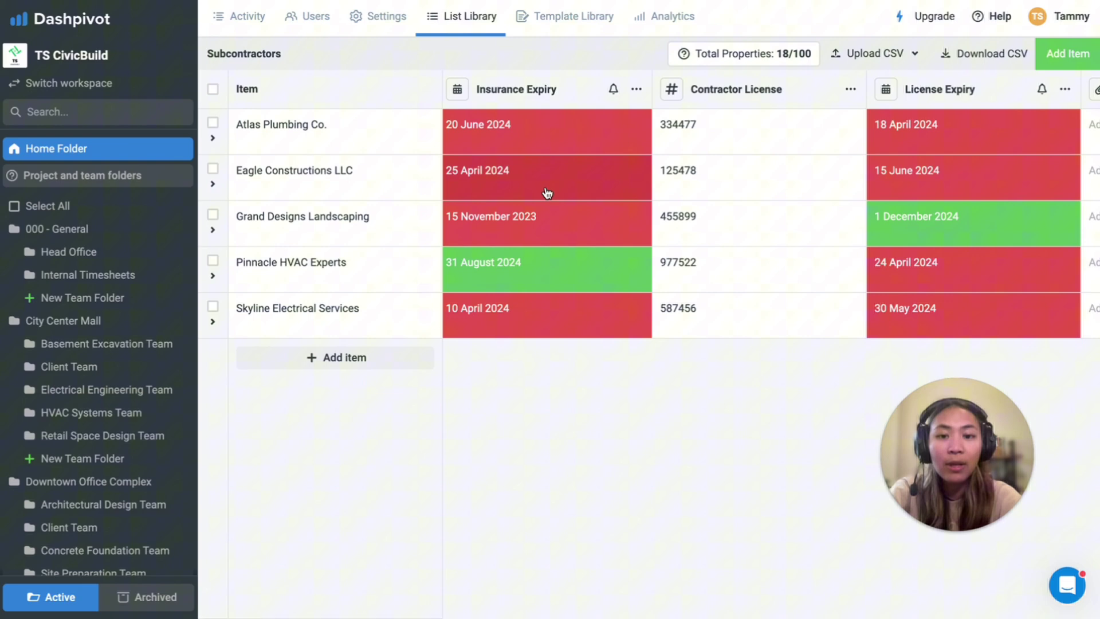
{"action": "scroll", "coordinate": [547, 193], "scroll_direction": "right", "scroll_amount": 3}
{"action": "left_click", "coordinate": [934, 89]}
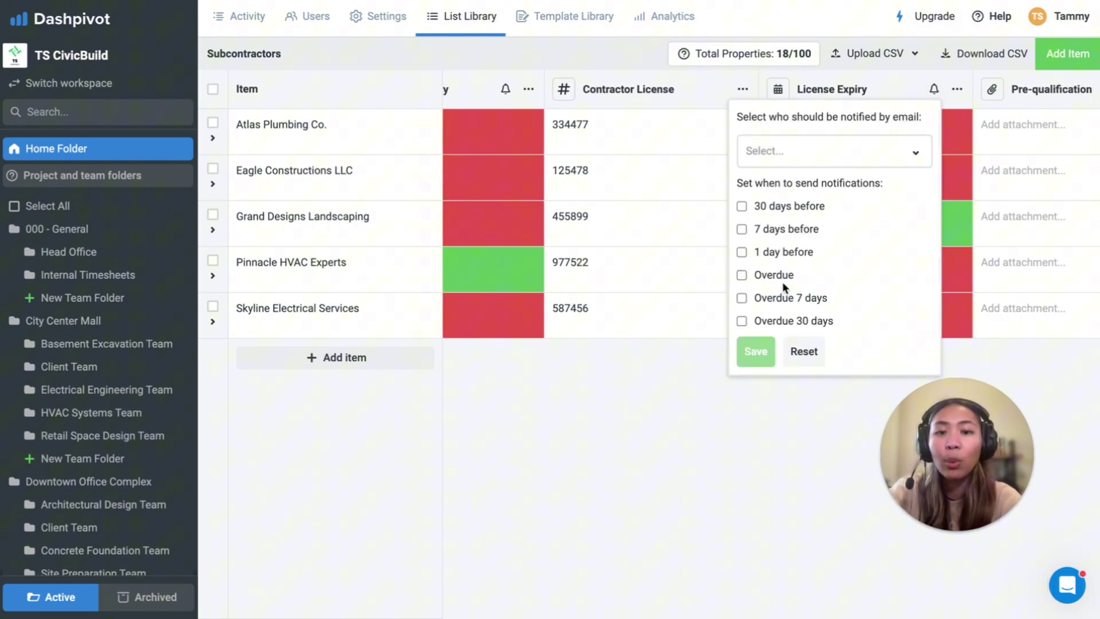
{"action": "left_click", "coordinate": [715, 5]}
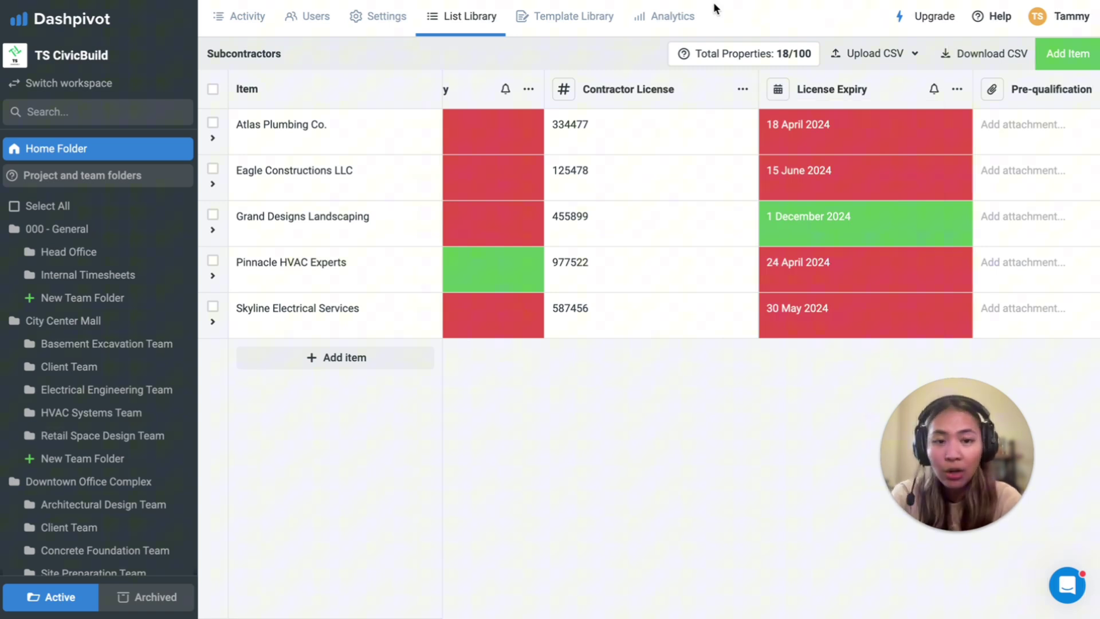
Step: Open Analytics and view the Breakdown of Site Instruction forms chart in detail
{"action": "left_click", "coordinate": [688, 17]}
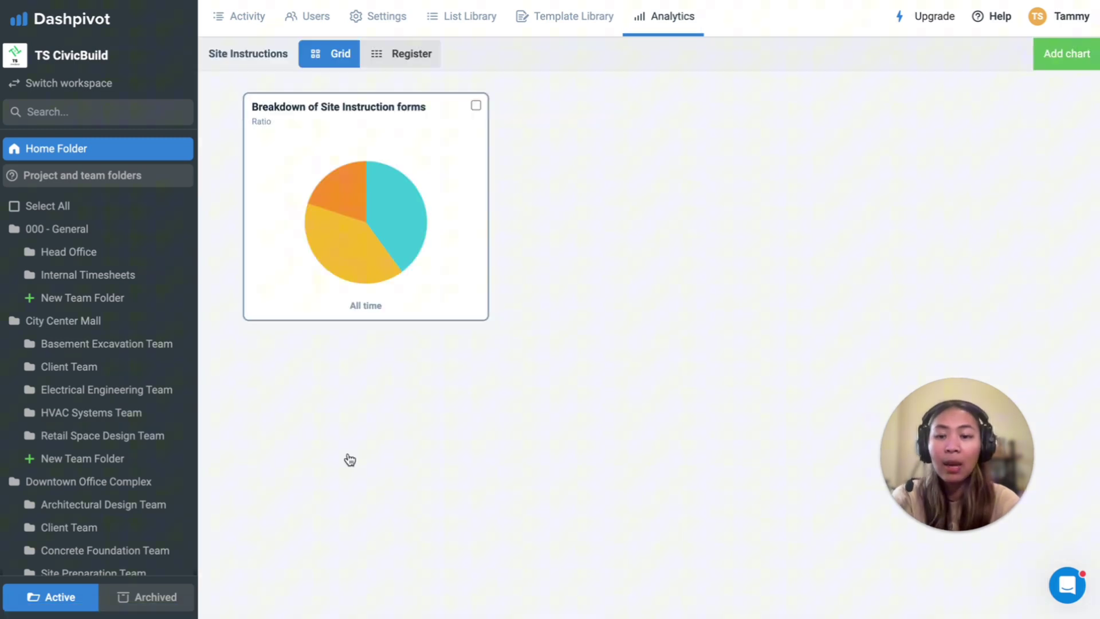
{"action": "left_click", "coordinate": [287, 215]}
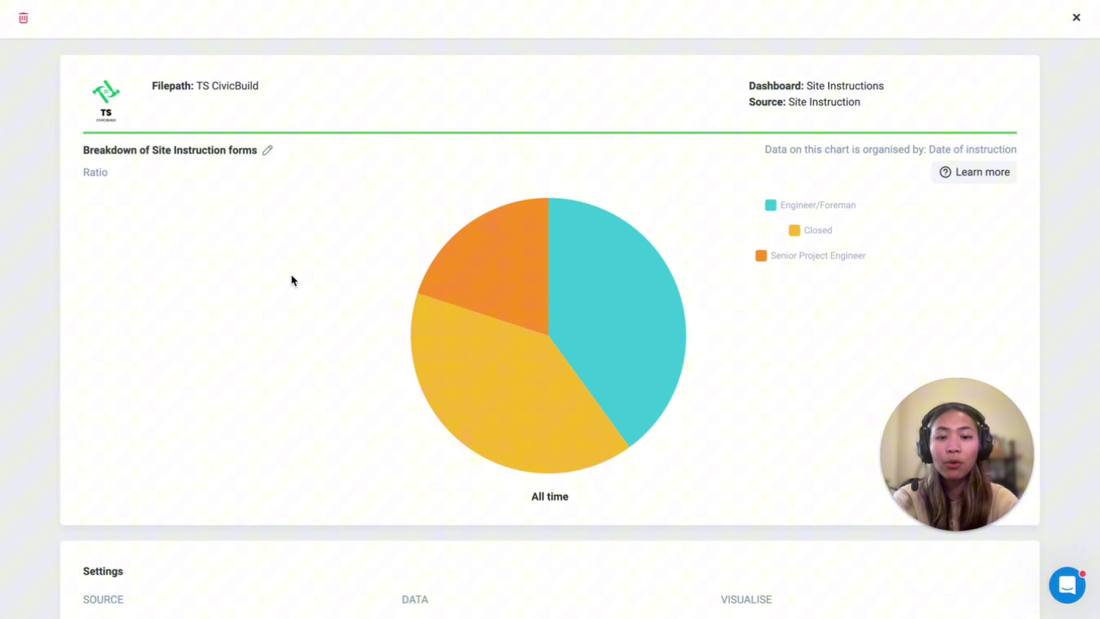
{"action": "scroll", "coordinate": [822, 289], "scroll_direction": "down", "scroll_amount": 3}
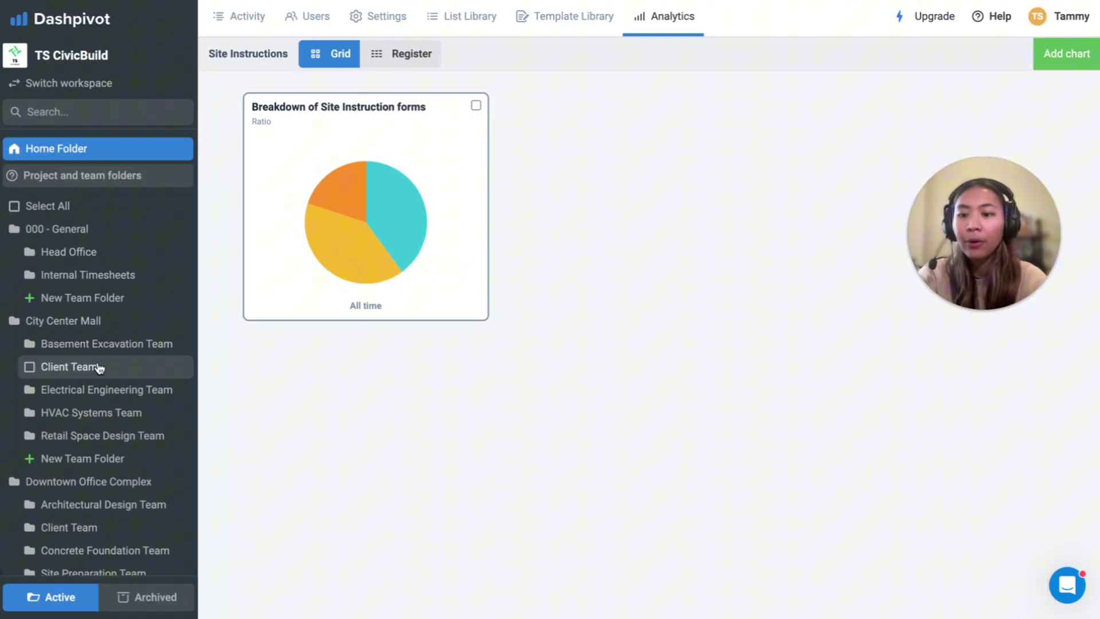
Step: Open Client Team's photos, filter to the Quality tag, and enlarge the pipe trench photo
{"action": "left_click", "coordinate": [96, 368]}
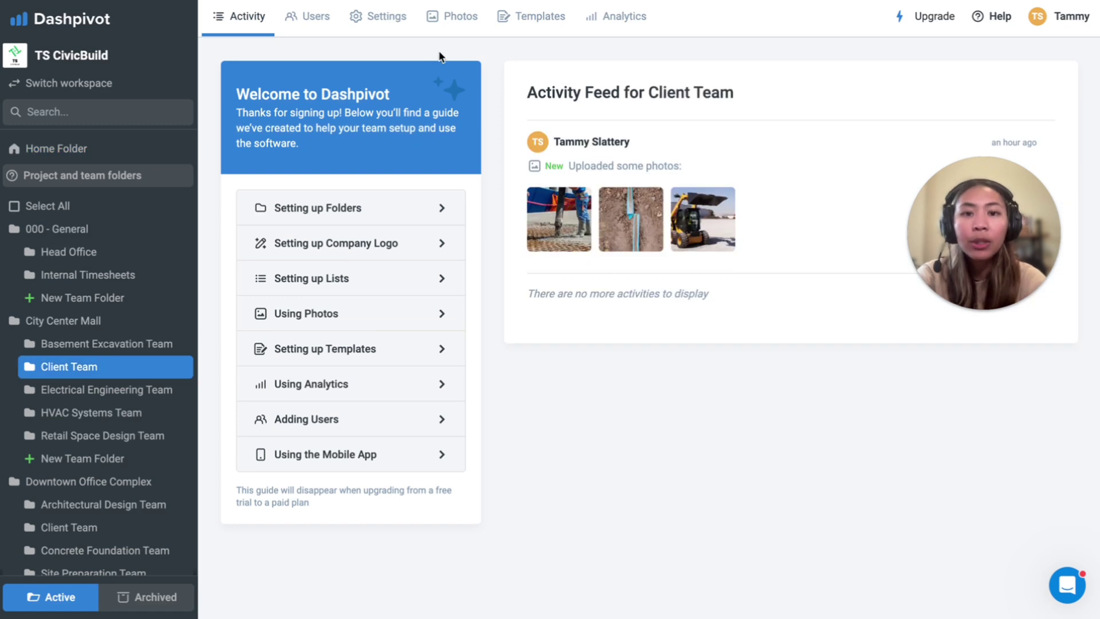
{"action": "left_click", "coordinate": [444, 31]}
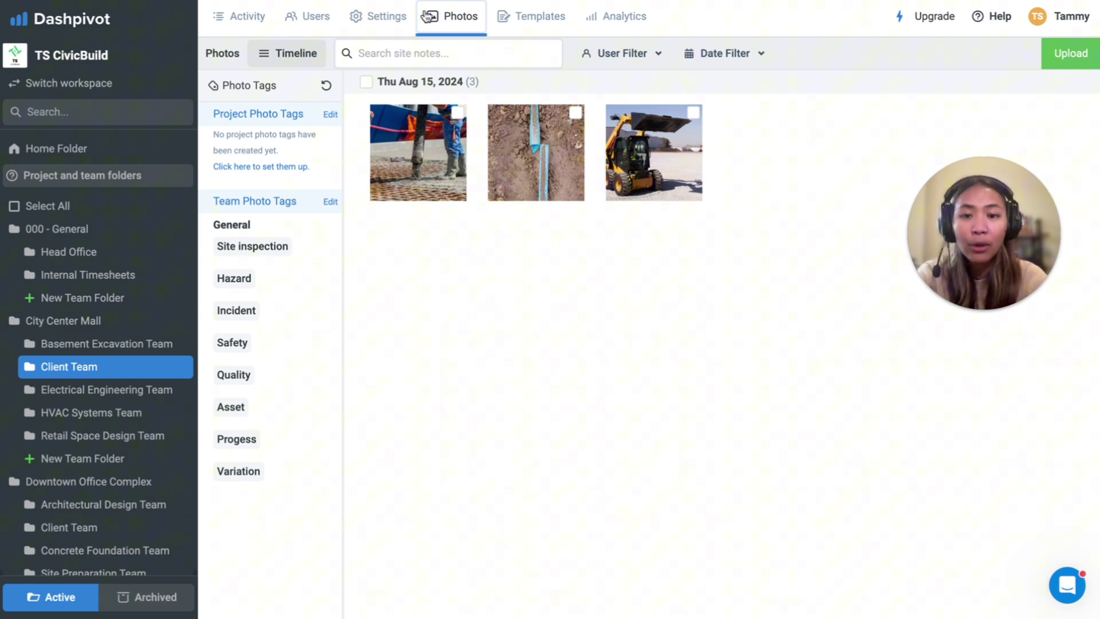
{"action": "left_click", "coordinate": [248, 379]}
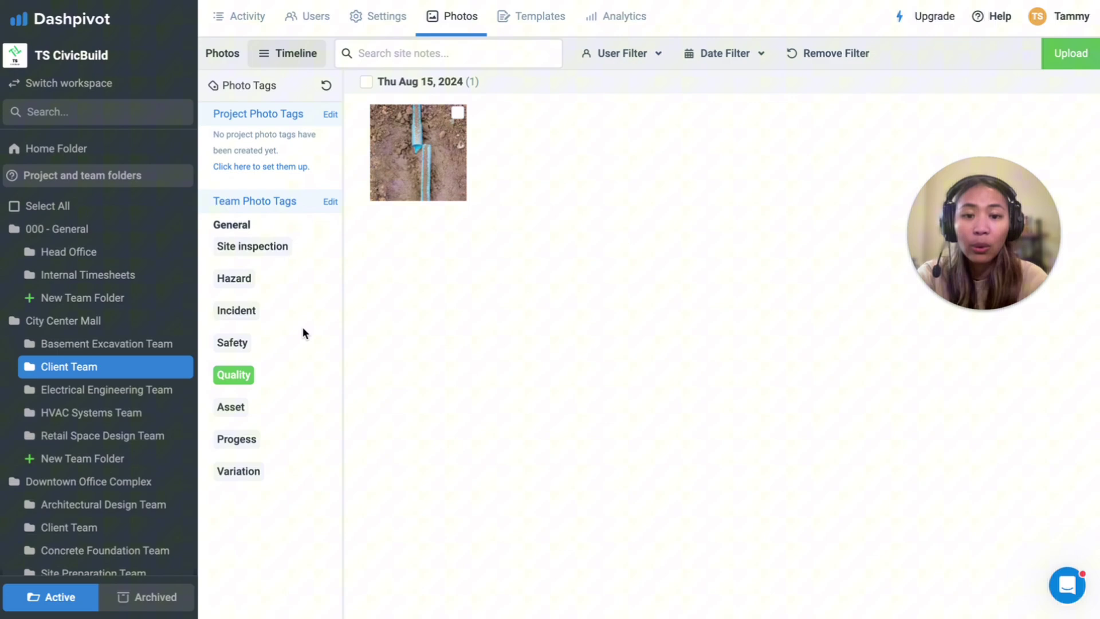
{"action": "left_click", "coordinate": [425, 165]}
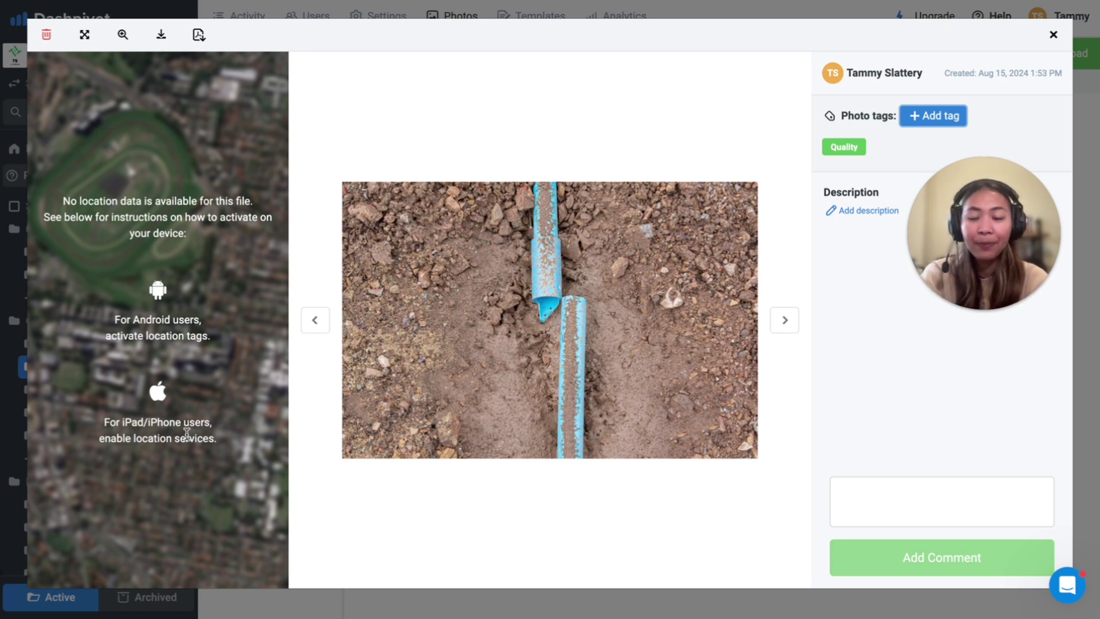
{"action": "left_click", "coordinate": [1053, 36]}
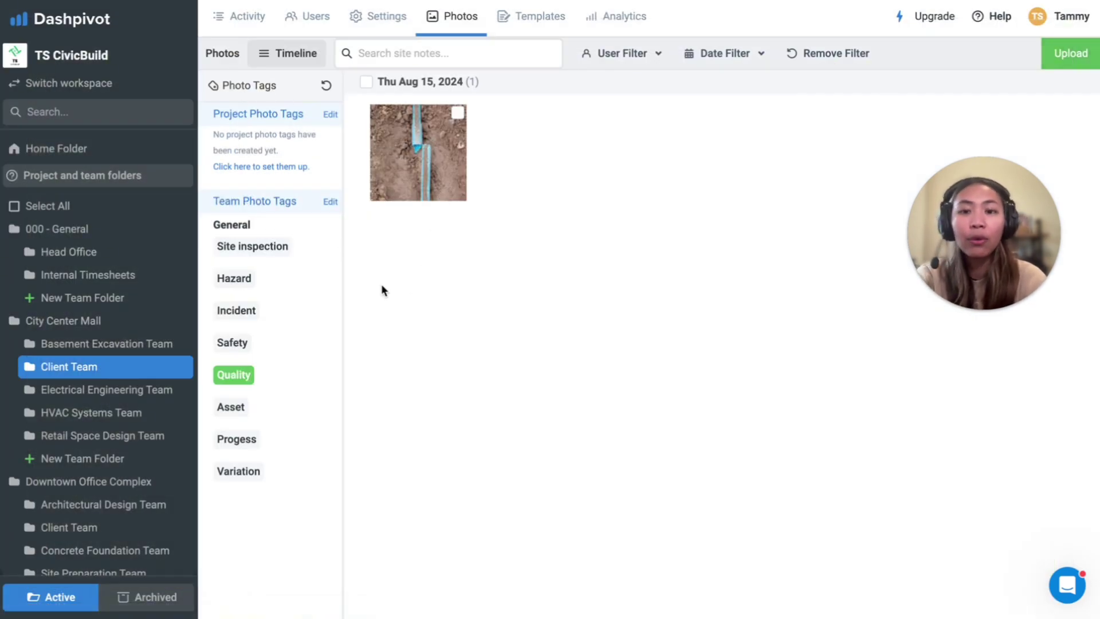
Step: Show the Client Team's Visitors list under Users, which has no pending invites or active visitors
{"action": "left_click", "coordinate": [310, 27]}
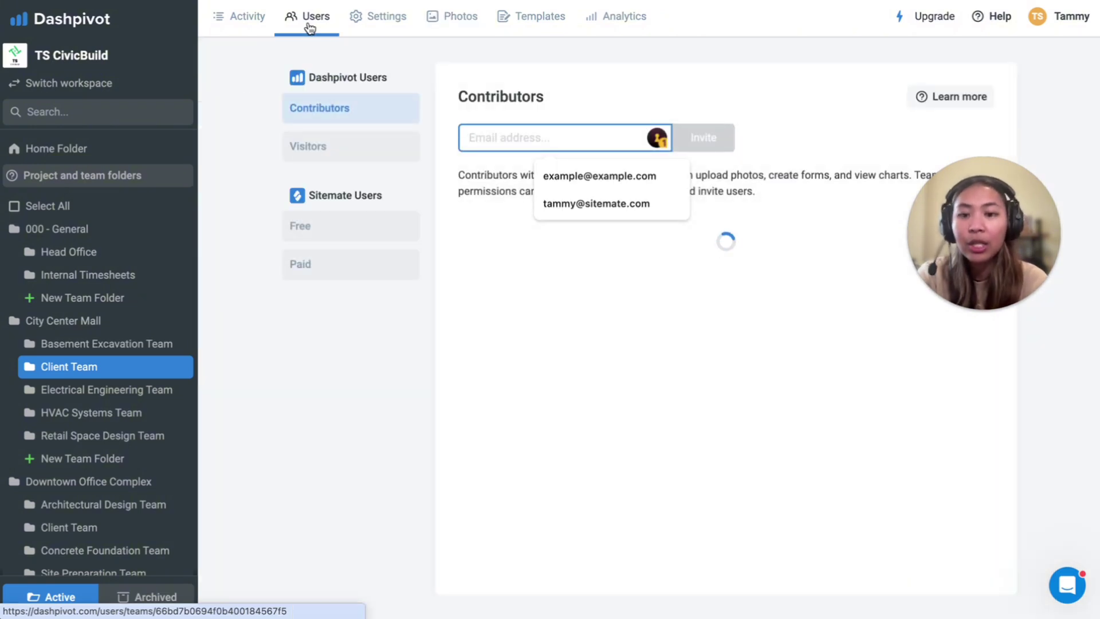
{"action": "left_click", "coordinate": [324, 146]}
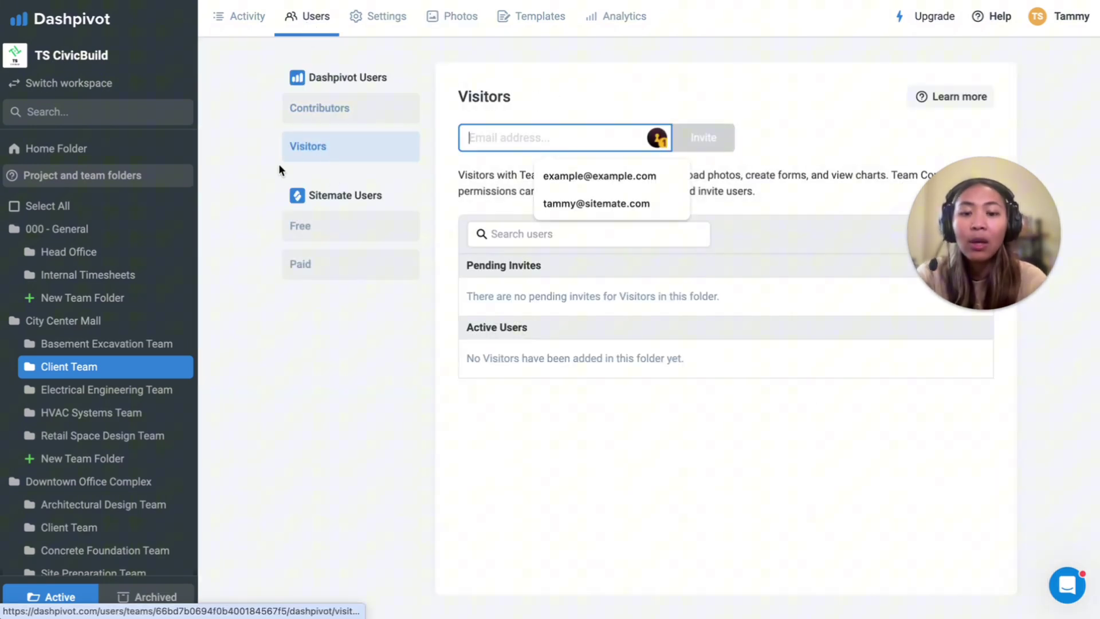